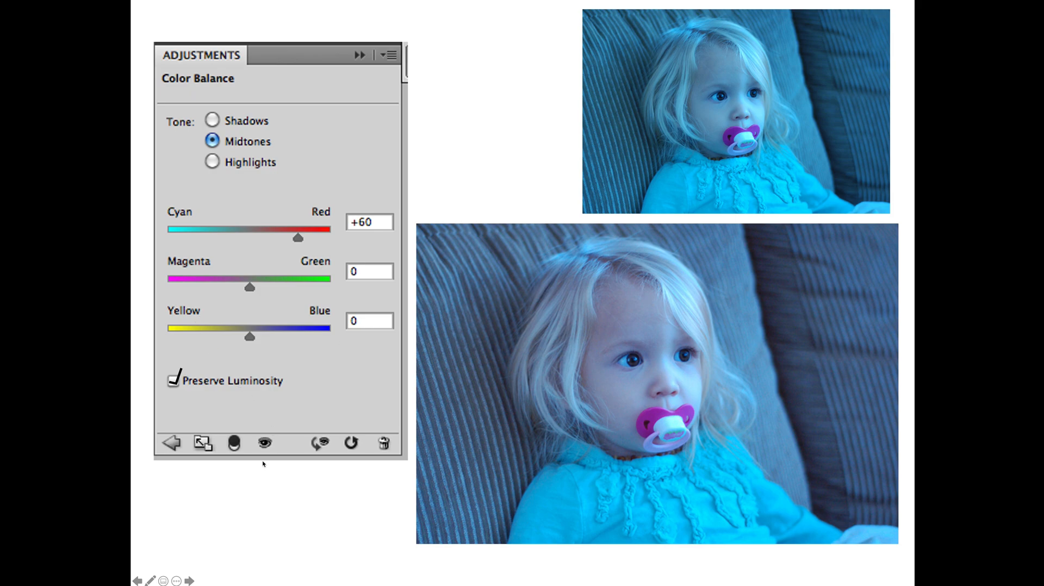
Step: Go through the remaining Color Balance slides and end the slide show
{"action": "key", "text": "Right"}
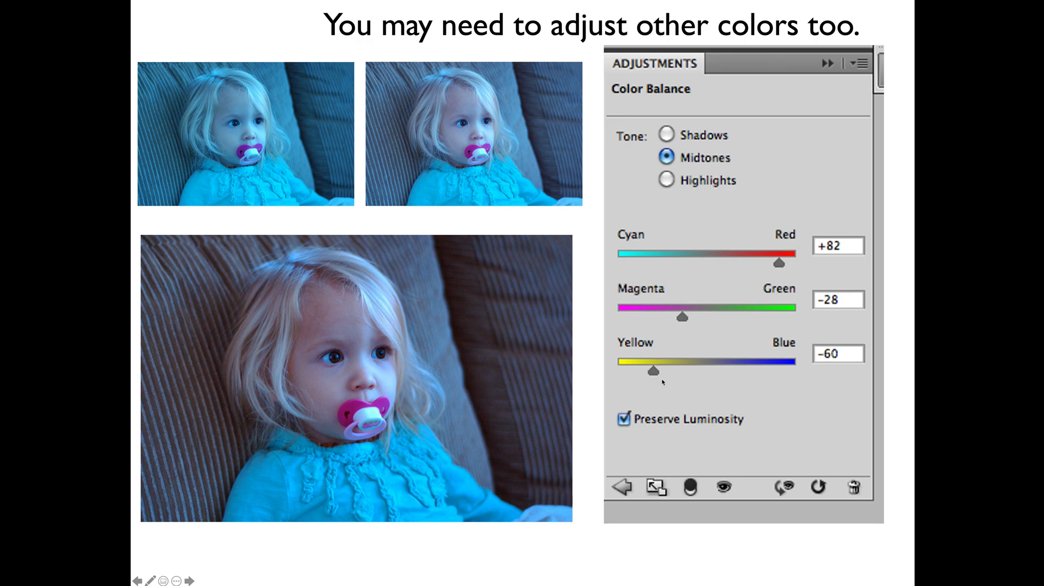
{"action": "key", "text": "Right"}
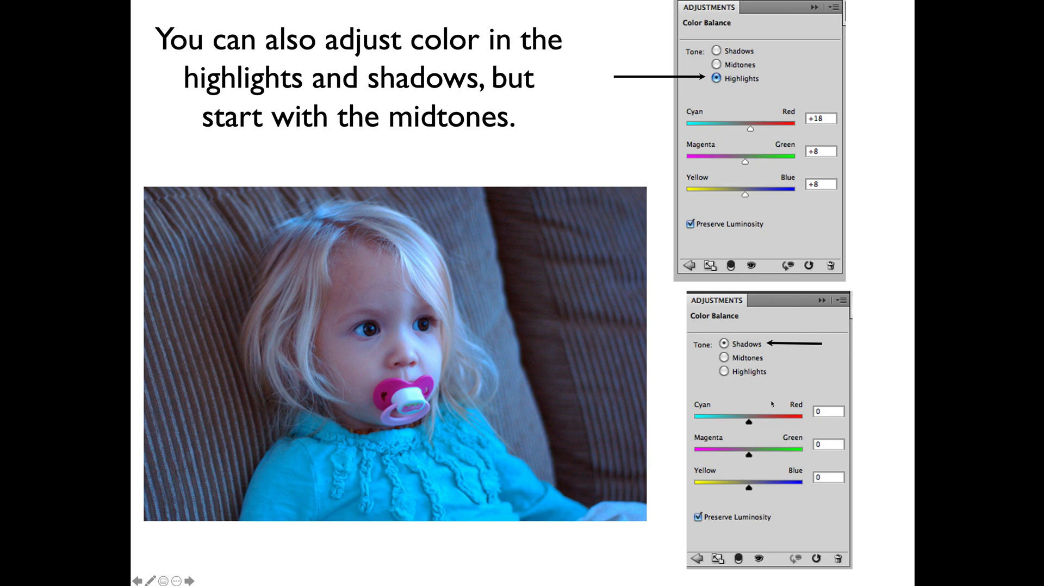
{"action": "left_click", "coordinate": [700, 403]}
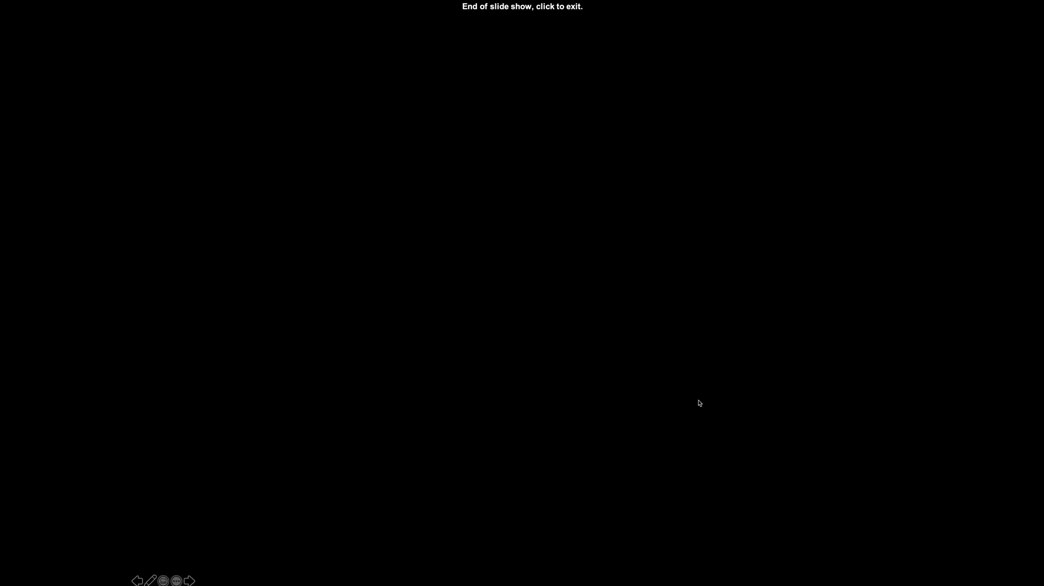
{"action": "left_click", "coordinate": [699, 402]}
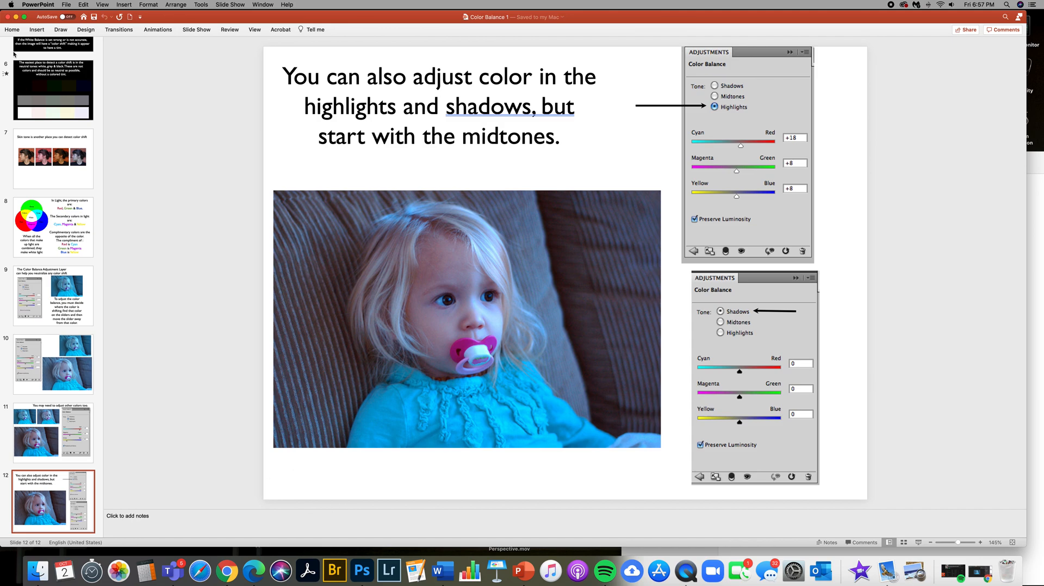
Step: Minimize the presentation, switch to the Photopea window and reposition it so the whole editor is on screen
{"action": "left_click", "coordinate": [9, 18]}
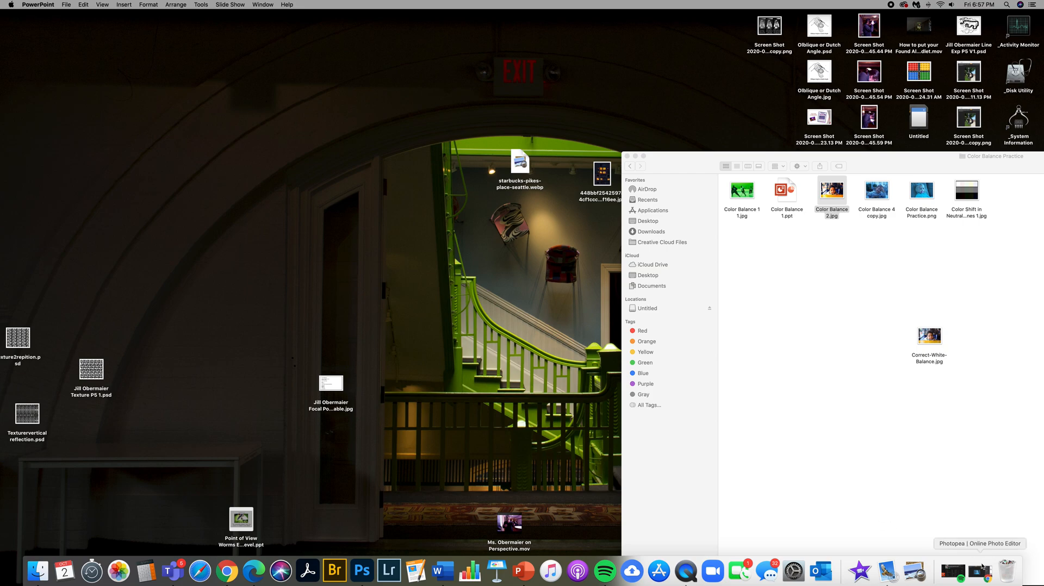
{"action": "left_click", "coordinate": [978, 571]}
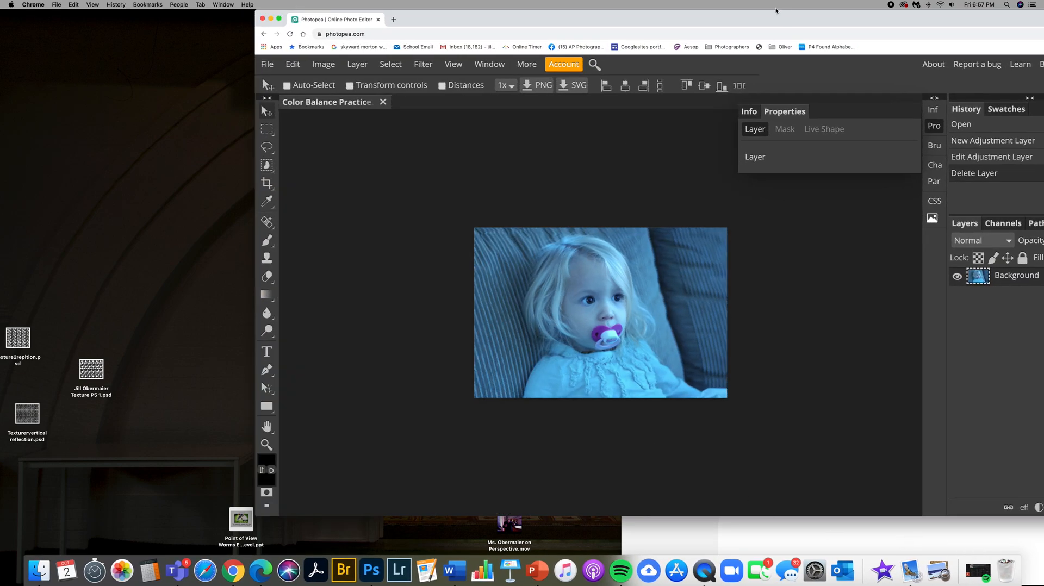
{"action": "left_click_drag", "start_coordinate": [821, 28], "coordinate": [599, 31]}
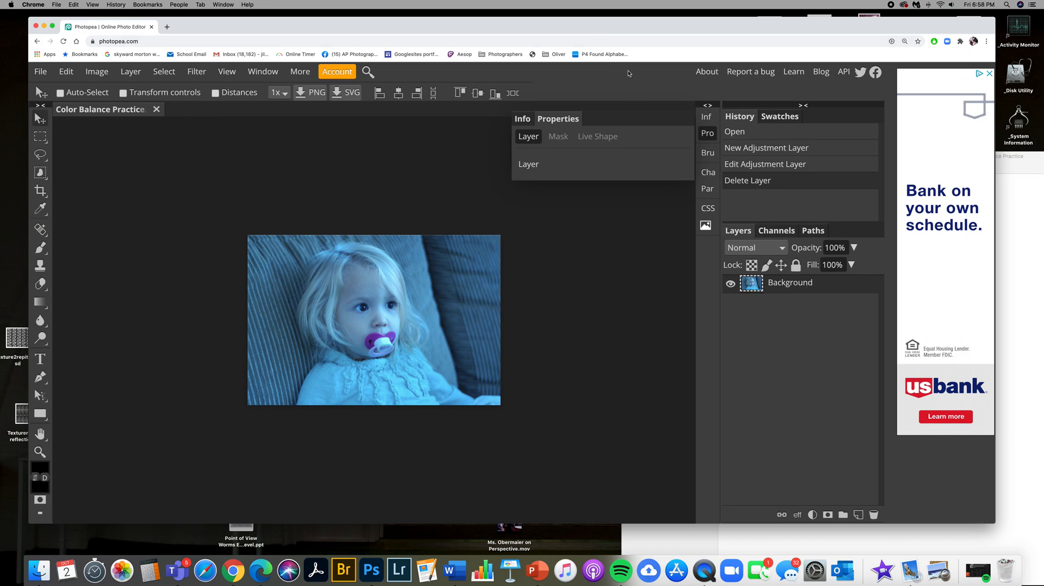
{"action": "left_click_drag", "start_coordinate": [611, 25], "coordinate": [642, 25]}
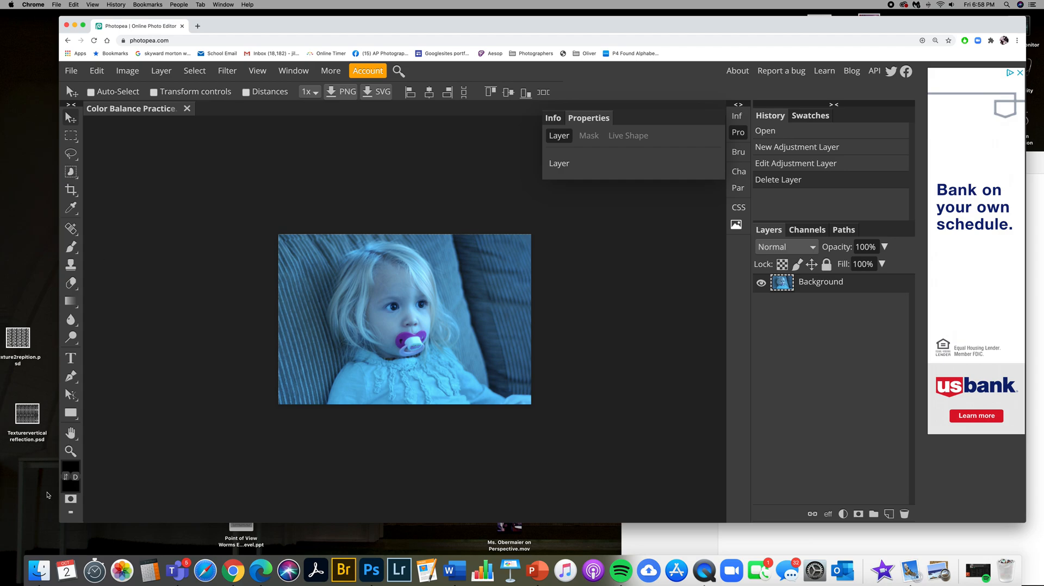
Step: Add a Color Balance adjustment layer above the Background and set its range to Midtones
{"action": "left_click", "coordinate": [71, 451]}
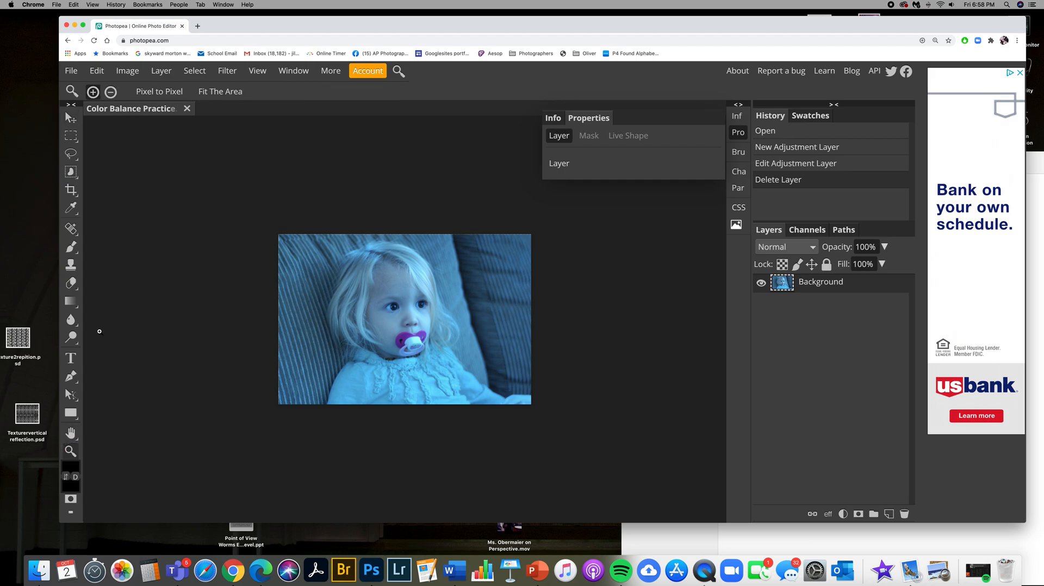
{"action": "left_click", "coordinate": [93, 92]}
{"action": "left_click", "coordinate": [388, 337]}
{"action": "left_click", "coordinate": [387, 338]}
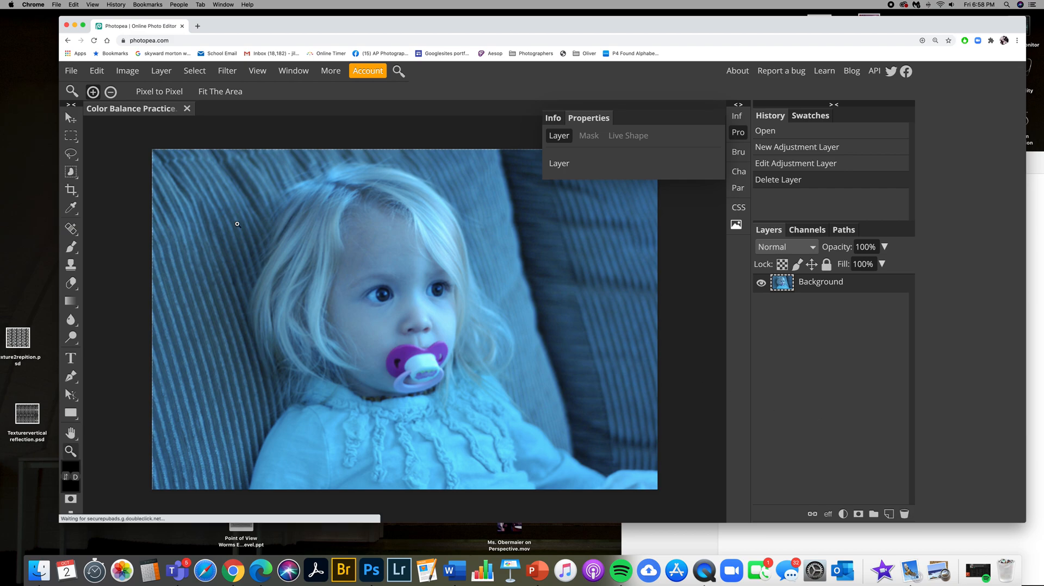
{"action": "left_click", "coordinate": [110, 92]}
{"action": "left_click", "coordinate": [401, 262]}
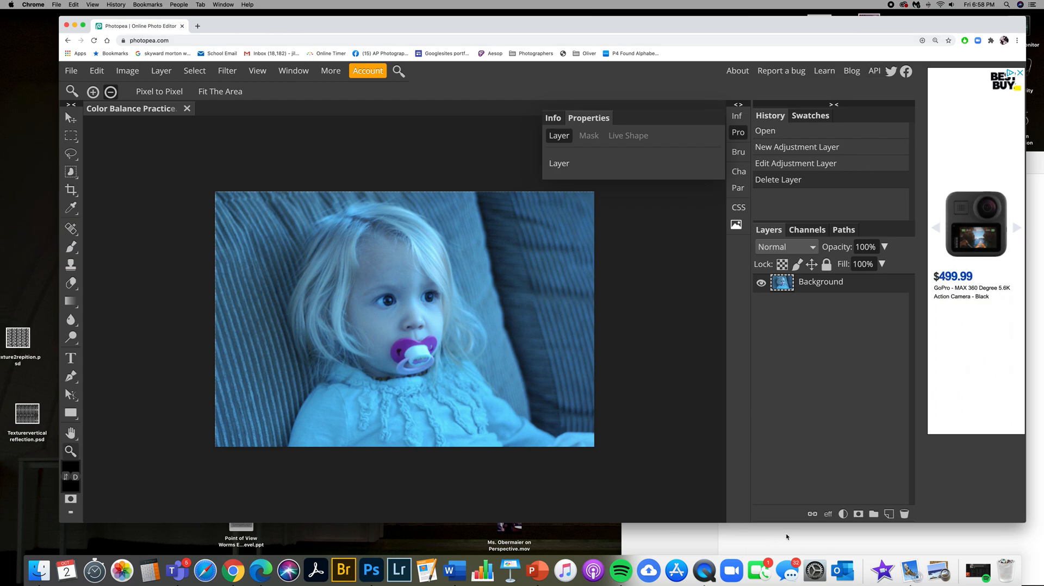
{"action": "left_click", "coordinate": [842, 514]}
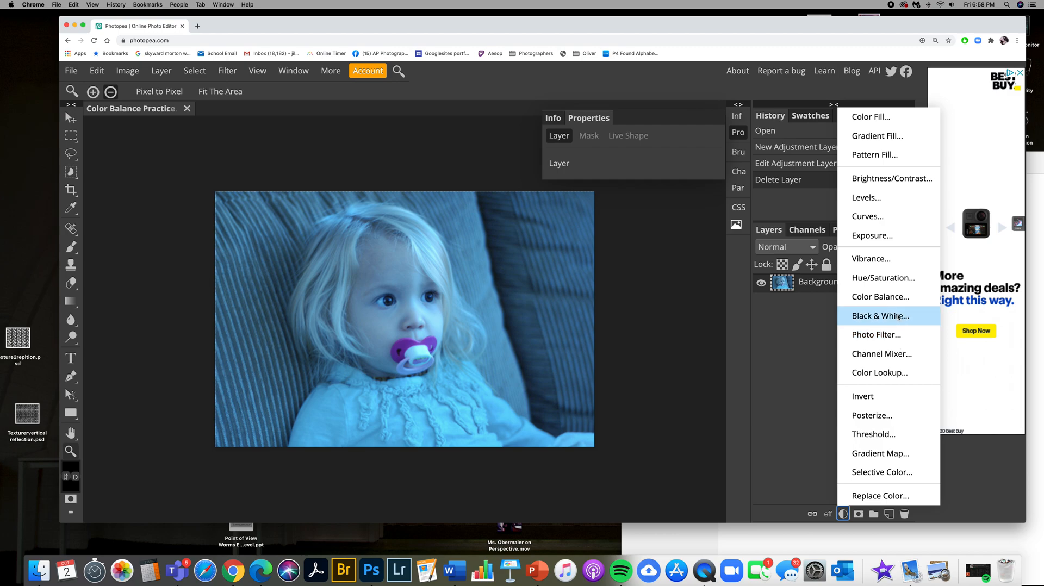
{"action": "left_click", "coordinate": [892, 298]}
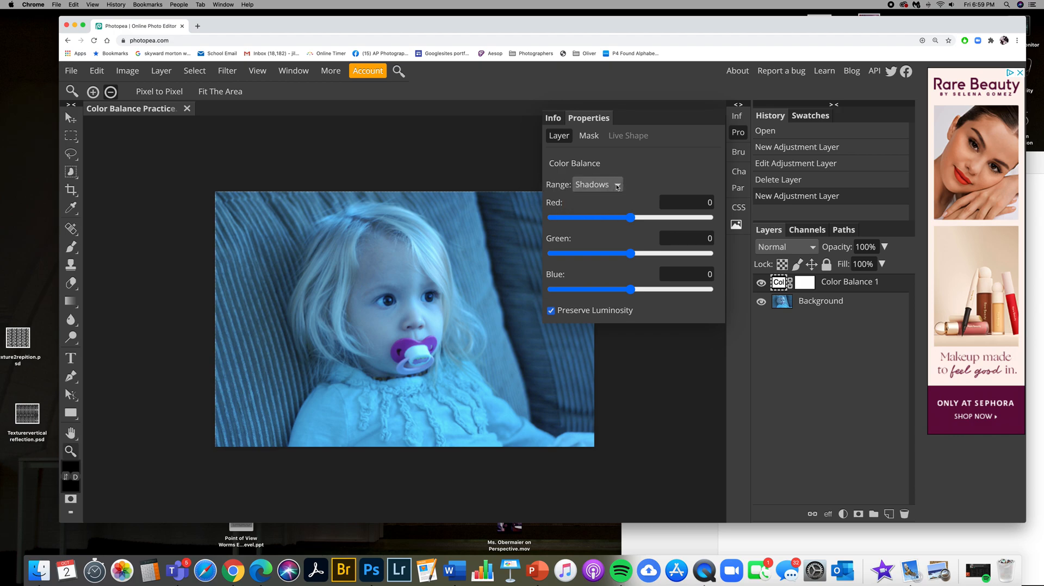
{"action": "left_click", "coordinate": [617, 185]}
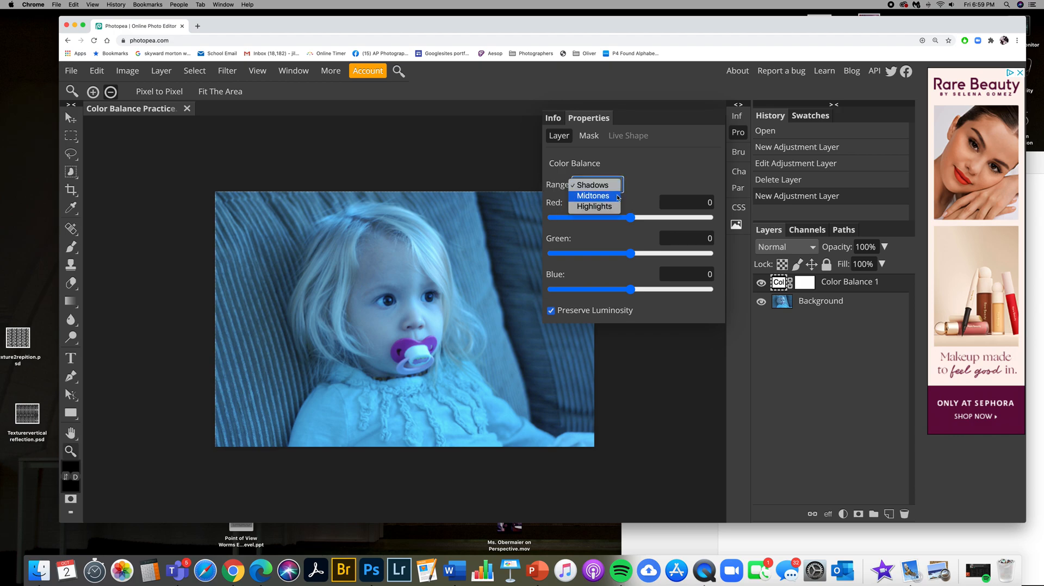
{"action": "left_click", "coordinate": [617, 197]}
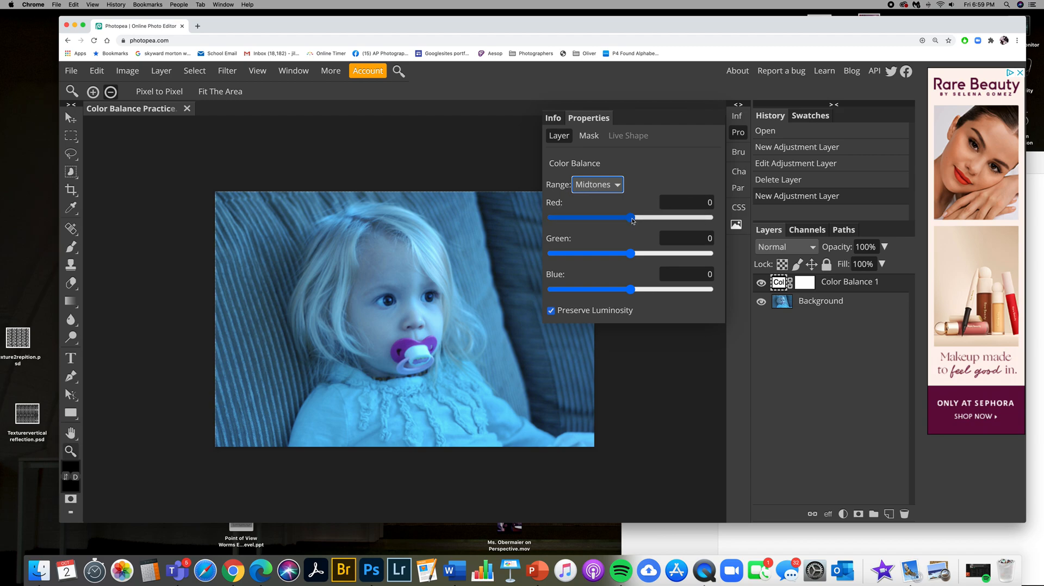
{"action": "left_click", "coordinate": [631, 219]}
{"action": "left_click_drag", "start_coordinate": [631, 219], "coordinate": [581, 222]}
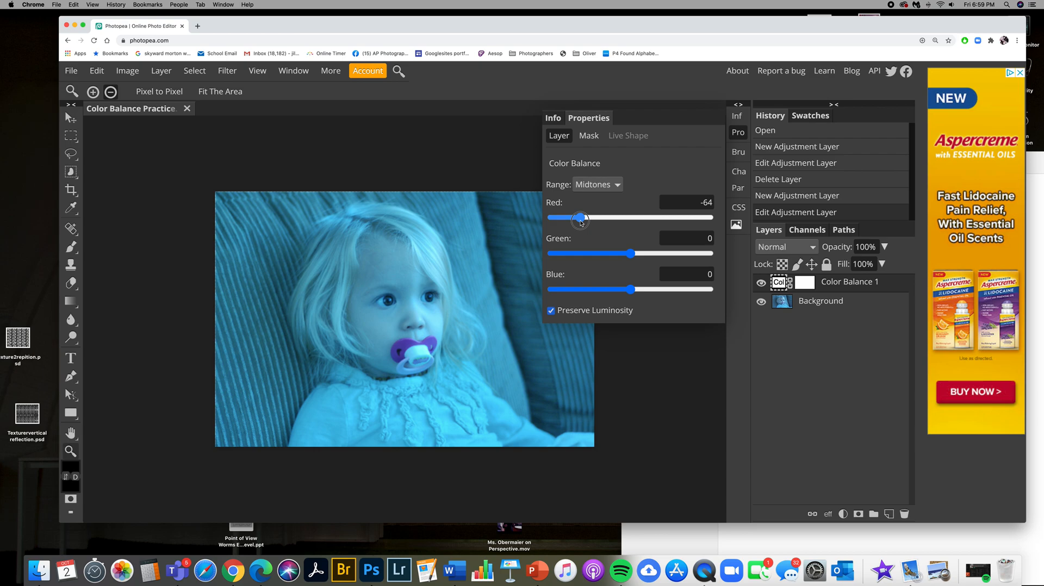
{"action": "left_click_drag", "start_coordinate": [581, 222], "coordinate": [630, 224]}
Step: Raise the Red value of the Midtones to 64 to counter the cyan cast
{"action": "left_click_drag", "start_coordinate": [634, 224], "coordinate": [673, 224]}
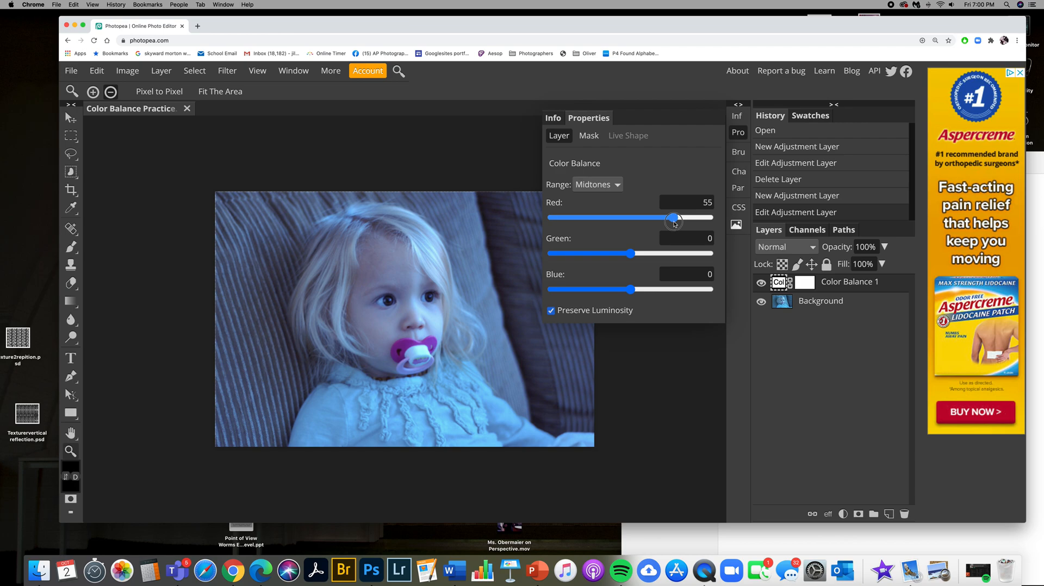
{"action": "left_click_drag", "start_coordinate": [676, 223], "coordinate": [682, 223]}
{"action": "left_click_drag", "start_coordinate": [683, 223], "coordinate": [682, 222]}
{"action": "left_click_drag", "start_coordinate": [681, 222], "coordinate": [681, 223]}
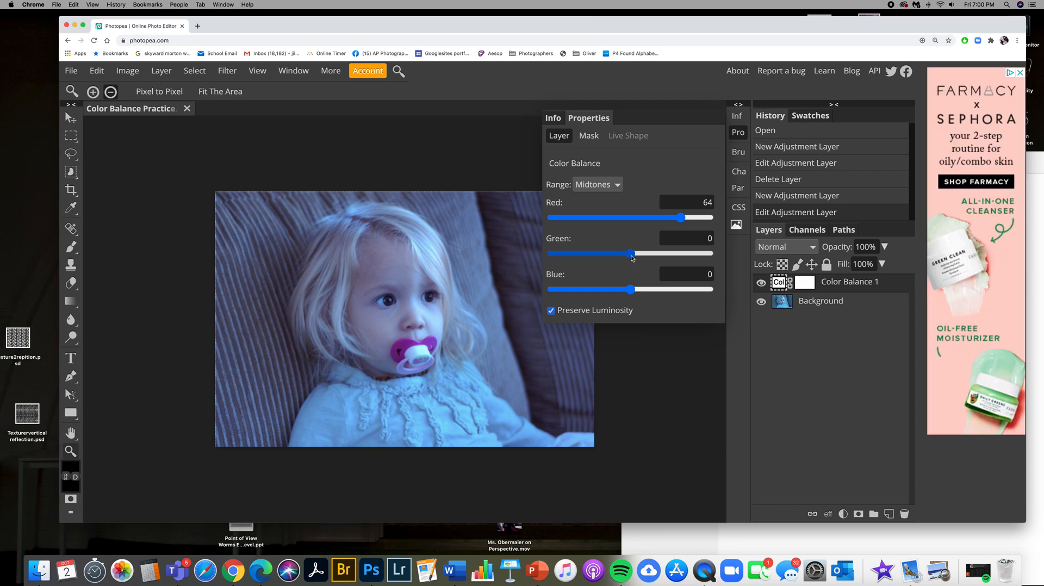
Step: Set the Midtones Green value to -10 and the Blue value to -26
{"action": "left_click_drag", "start_coordinate": [633, 259], "coordinate": [610, 292]}
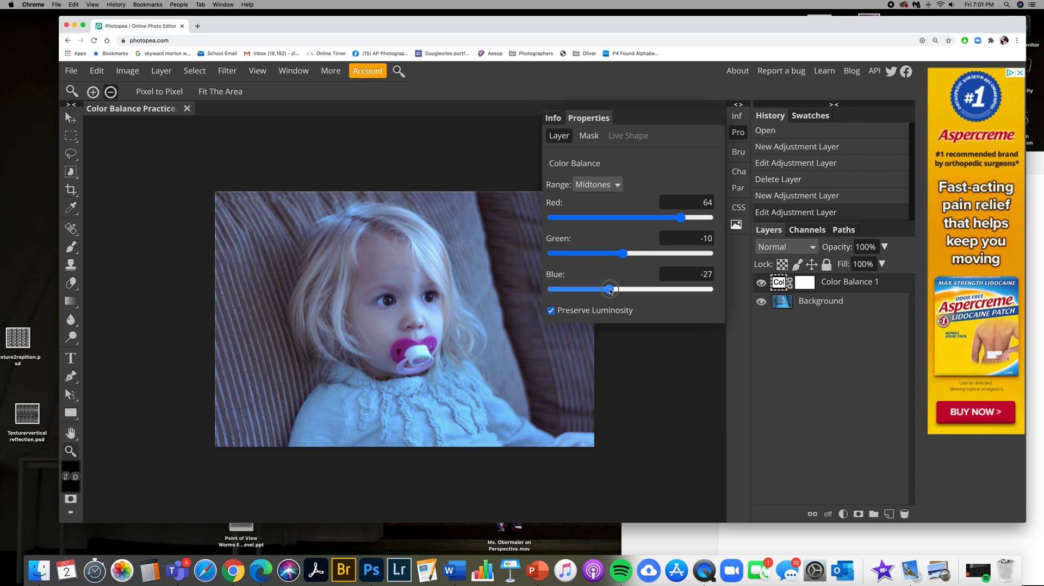
{"action": "left_click_drag", "start_coordinate": [611, 291], "coordinate": [609, 291]}
{"action": "left_click_drag", "start_coordinate": [610, 291], "coordinate": [609, 290]}
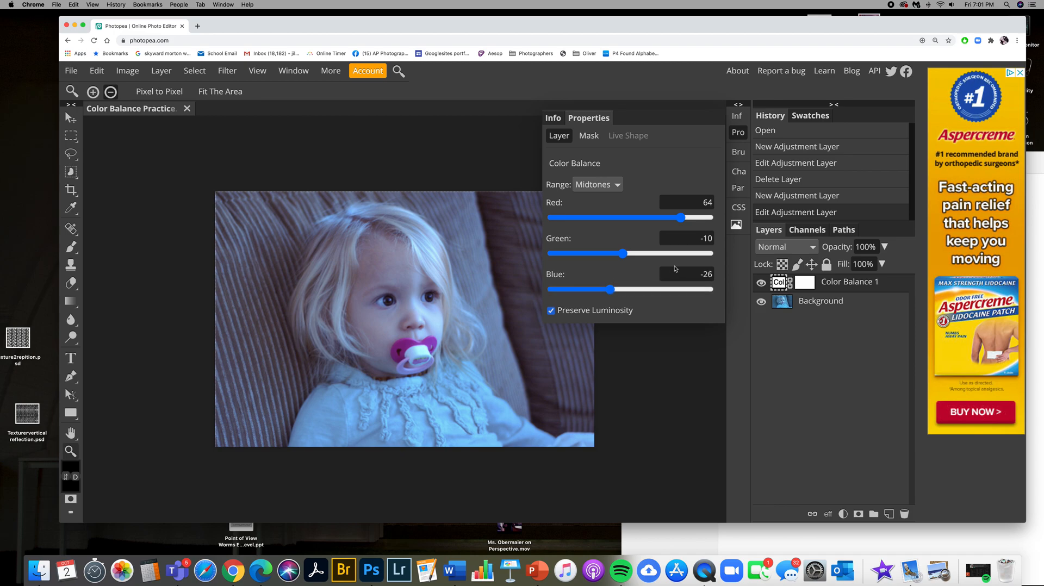
Step: Set the Highlights range of the color balance to Red 0, Green 2 and Blue -2
{"action": "left_click", "coordinate": [616, 186]}
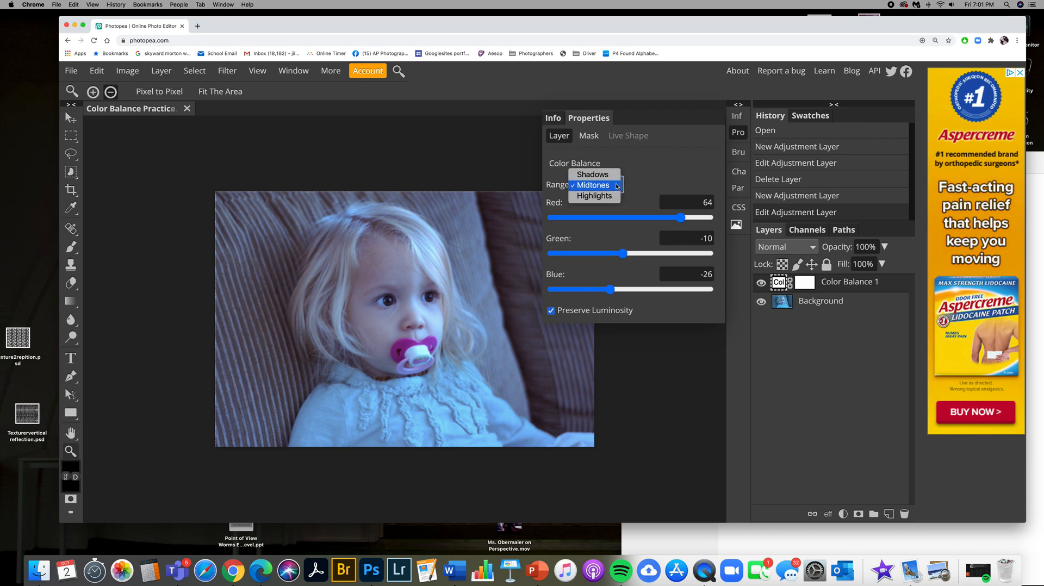
{"action": "left_click", "coordinate": [612, 198]}
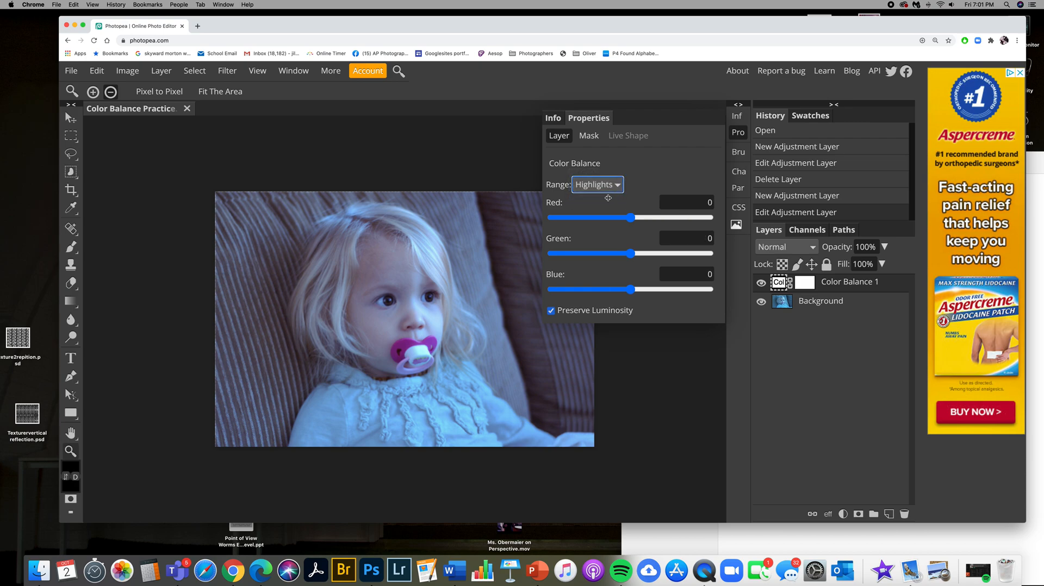
{"action": "left_click", "coordinate": [630, 218]}
{"action": "mouse_move", "coordinate": [630, 220]}
{"action": "left_mouse_down"}
{"action": "mouse_move", "coordinate": [611, 220]}
{"action": "mouse_move", "coordinate": [640, 221]}
{"action": "left_mouse_up"}
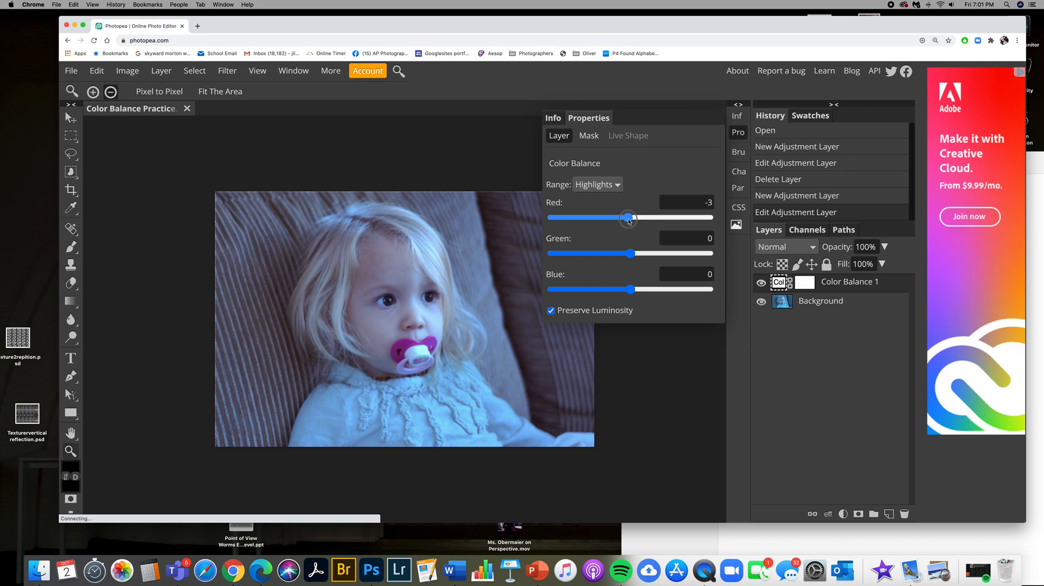
{"action": "mouse_move", "coordinate": [632, 220]}
{"action": "left_mouse_down"}
{"action": "mouse_move", "coordinate": [620, 220]}
{"action": "mouse_move", "coordinate": [632, 220]}
{"action": "left_mouse_up"}
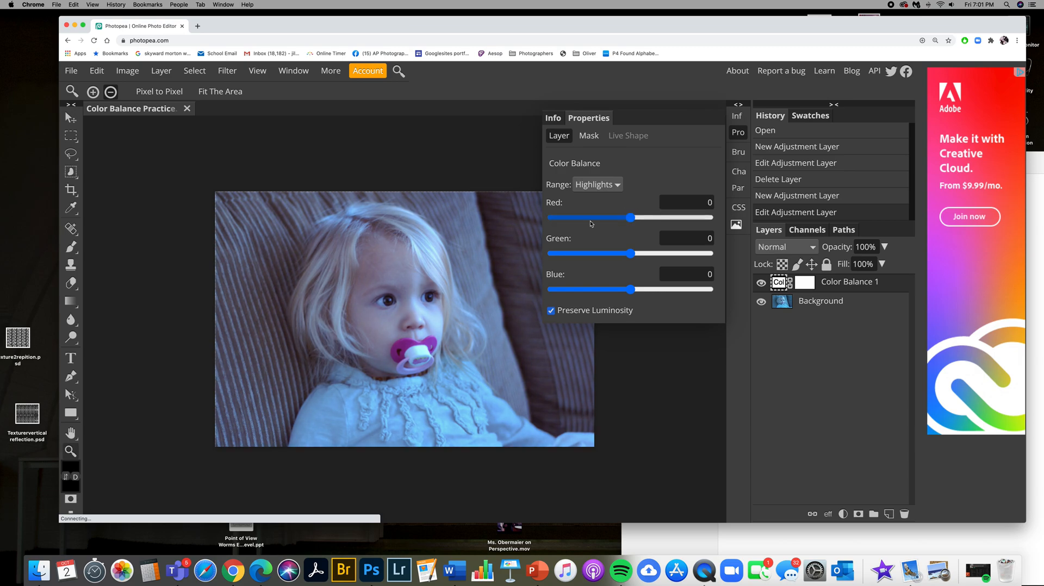
{"action": "left_click_drag", "start_coordinate": [630, 254], "coordinate": [630, 291]}
Step: Set the Shadows range to Red -1, Green -1 and Blue 1, hiding and reshowing the adjustment layer to compare with the original
{"action": "left_click", "coordinate": [603, 185]}
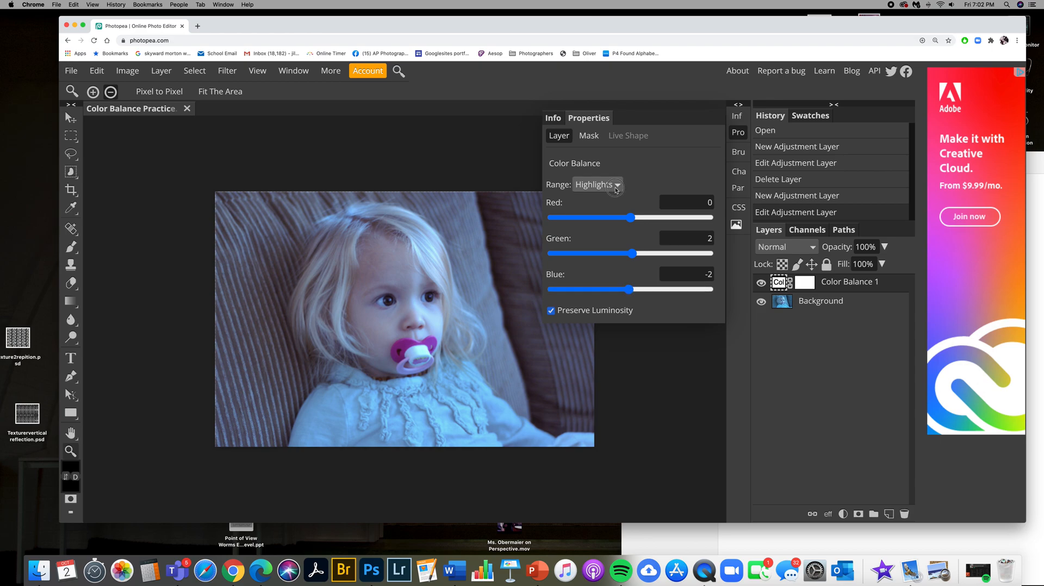
{"action": "left_click", "coordinate": [609, 166]}
{"action": "left_click", "coordinate": [632, 219]}
{"action": "left_click_drag", "start_coordinate": [631, 219], "coordinate": [631, 257]}
{"action": "left_click_drag", "start_coordinate": [631, 294], "coordinate": [633, 295]}
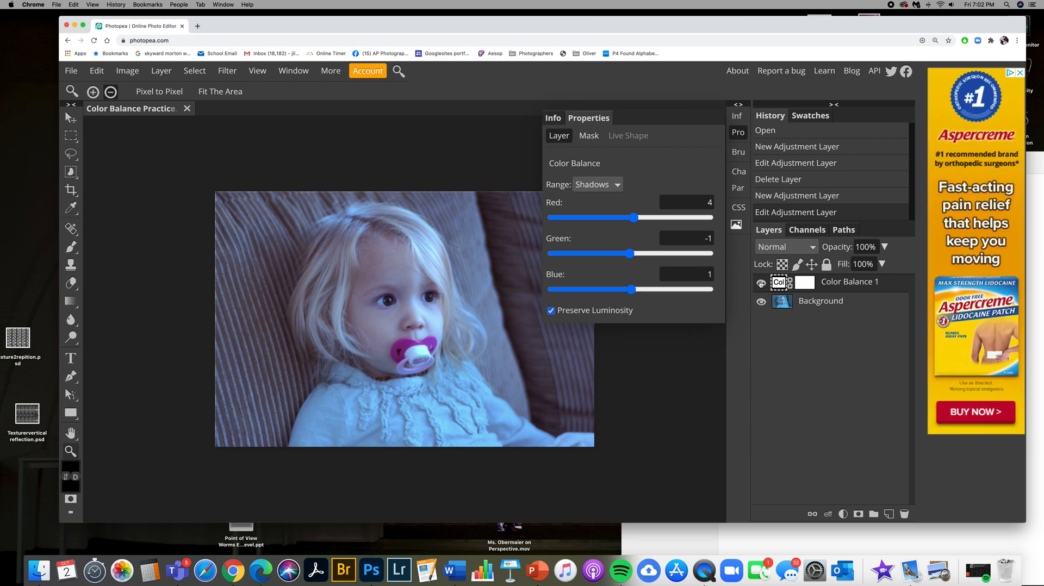
{"action": "left_click", "coordinate": [761, 282]}
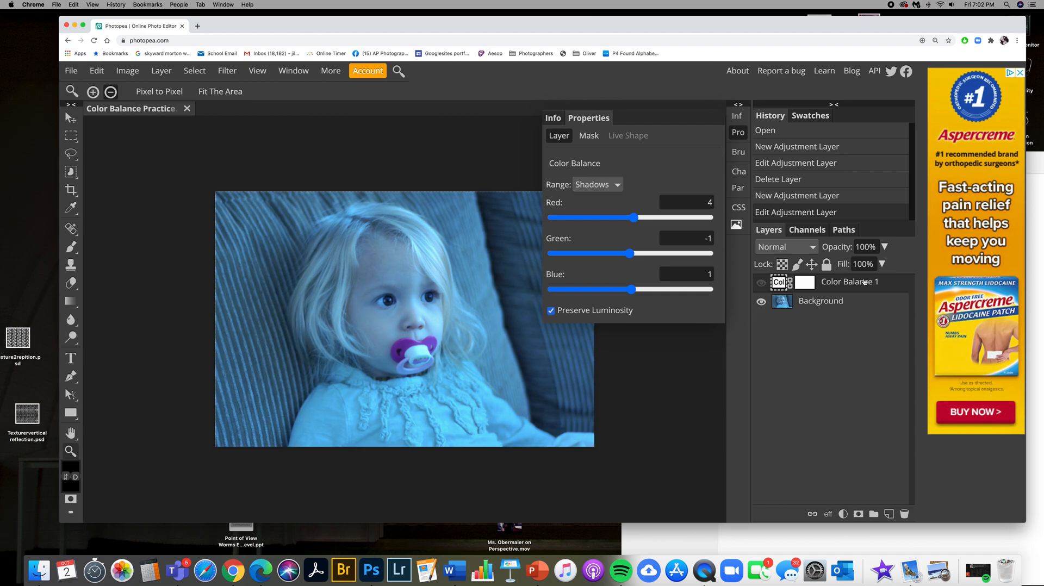
{"action": "left_click", "coordinate": [760, 284]}
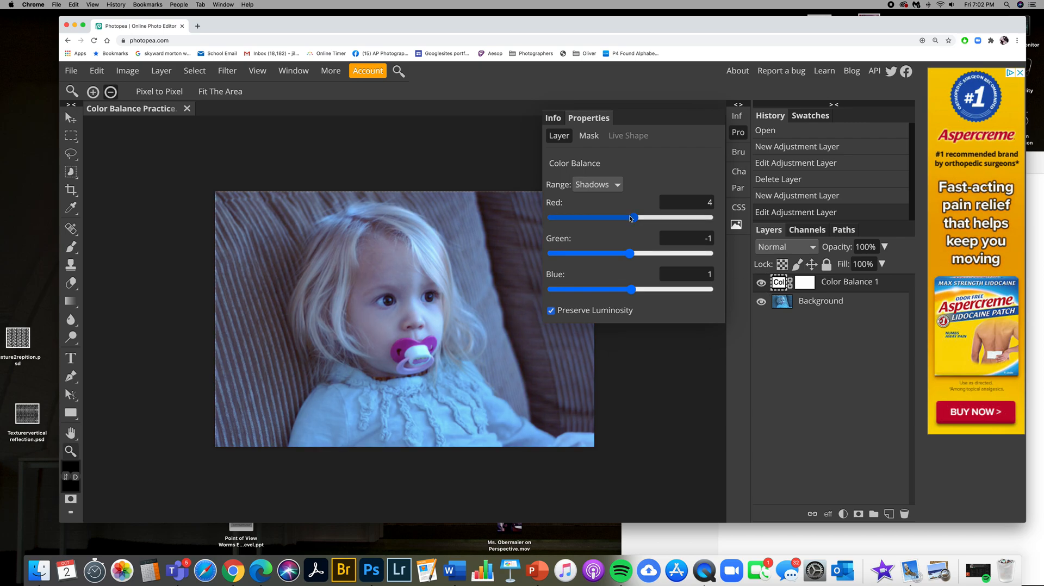
{"action": "left_click", "coordinate": [630, 218]}
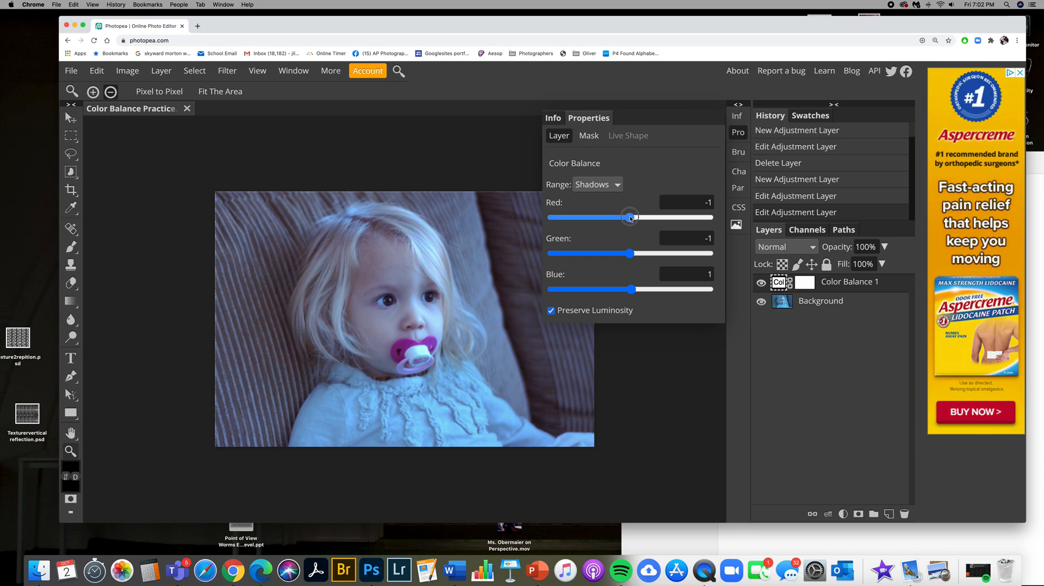
Step: Return the color balance to the Midtones range and raise its Red value to 76
{"action": "left_click", "coordinate": [597, 184]}
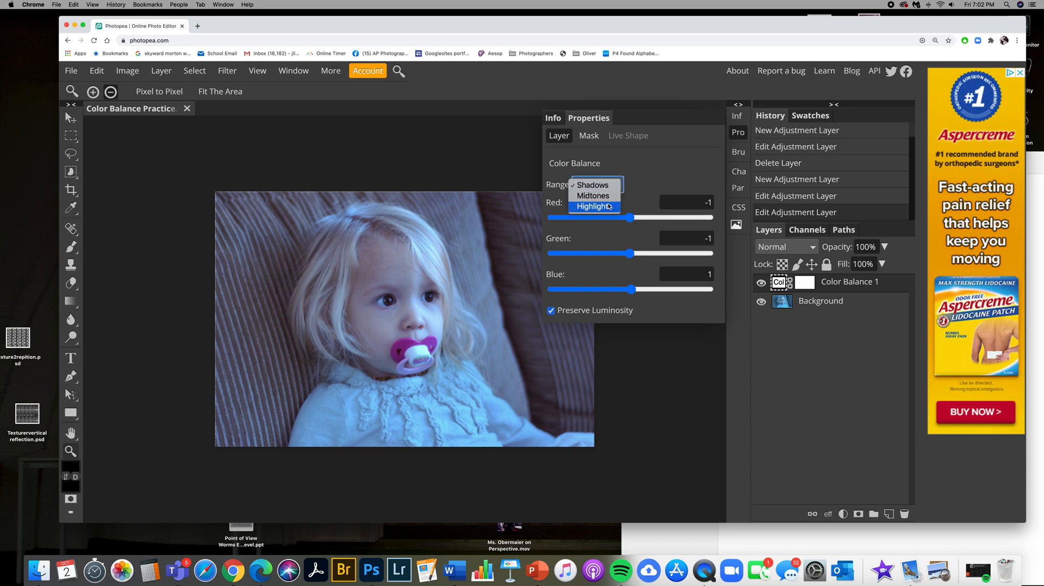
{"action": "left_click", "coordinate": [605, 195]}
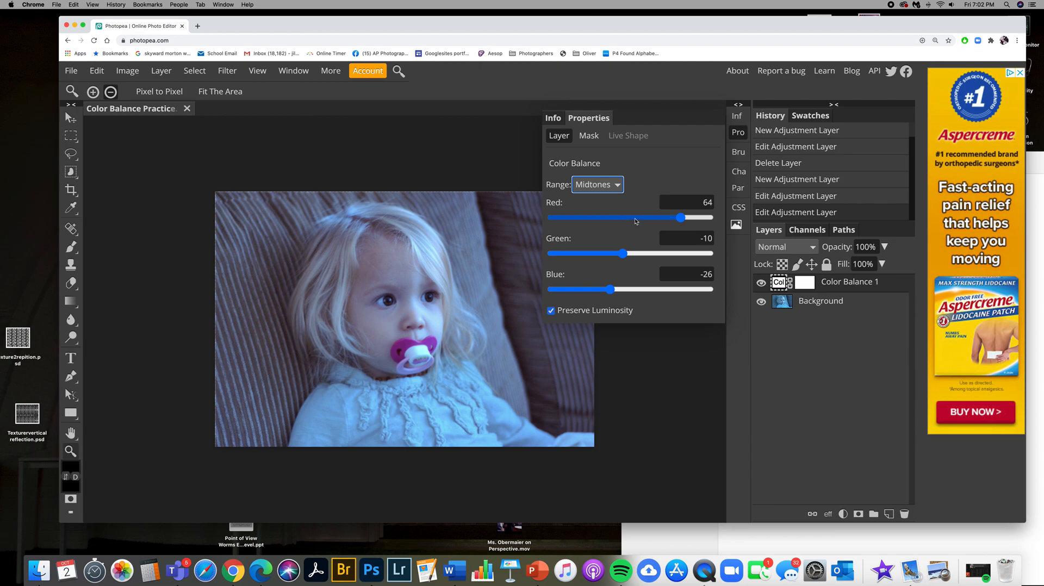
{"action": "left_click_drag", "start_coordinate": [683, 218], "coordinate": [688, 218]}
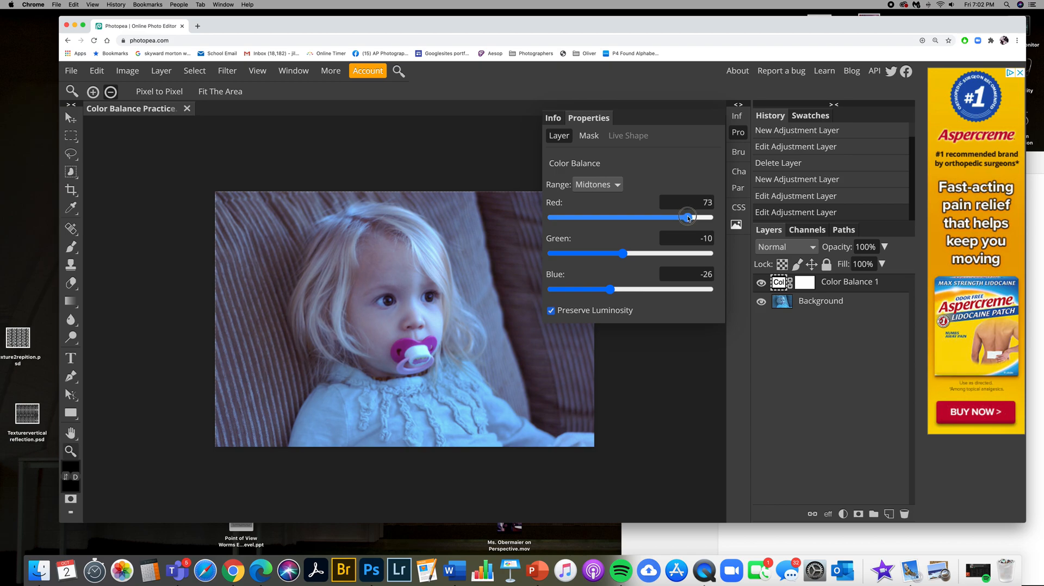
{"action": "left_click", "coordinate": [699, 400]}
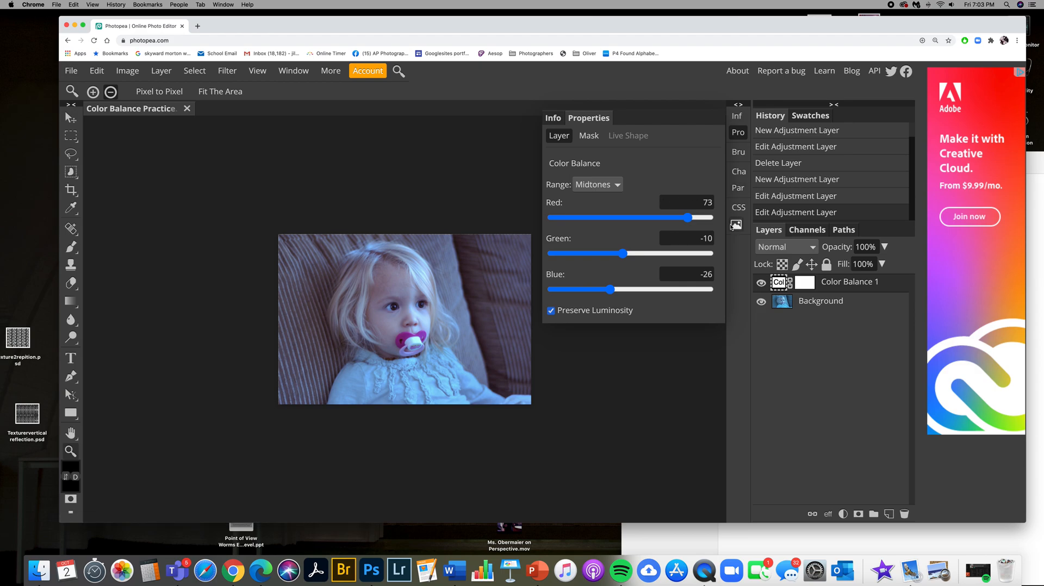
{"action": "key", "text": "super+equal"}
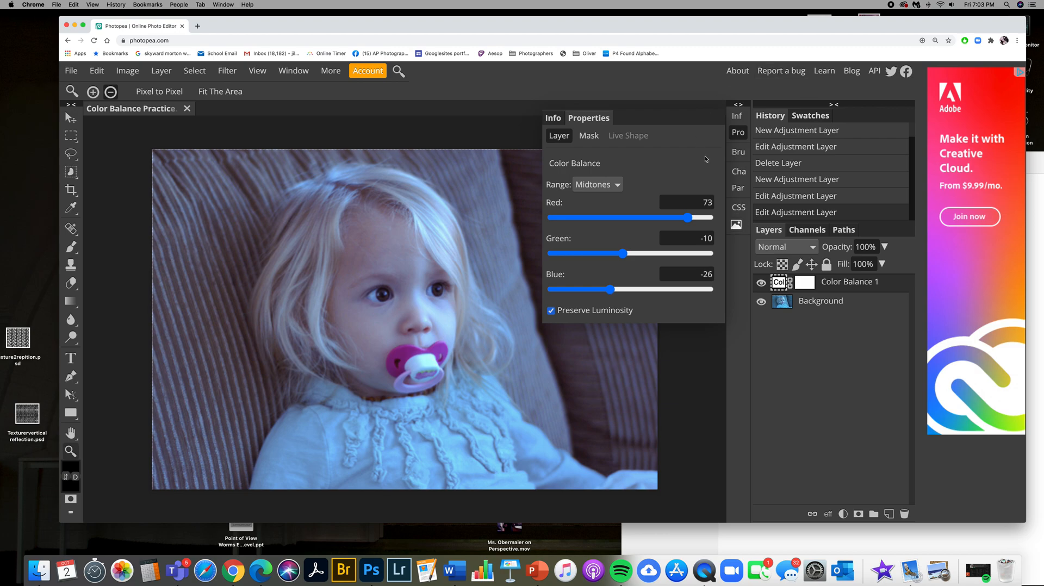
{"action": "left_click", "coordinate": [688, 218]}
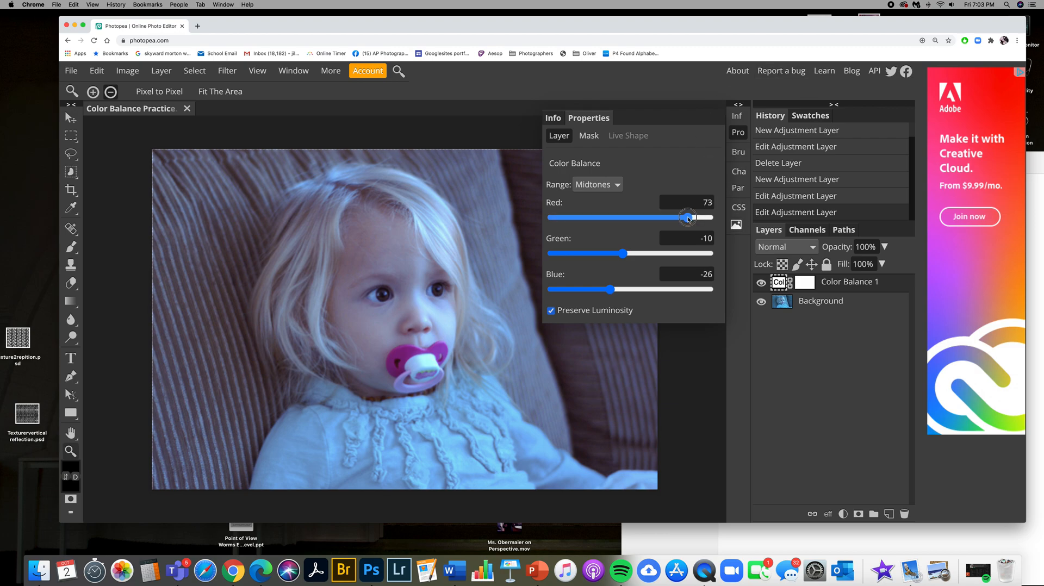
{"action": "left_click", "coordinate": [690, 218]}
{"action": "left_click_drag", "start_coordinate": [690, 218], "coordinate": [696, 206]}
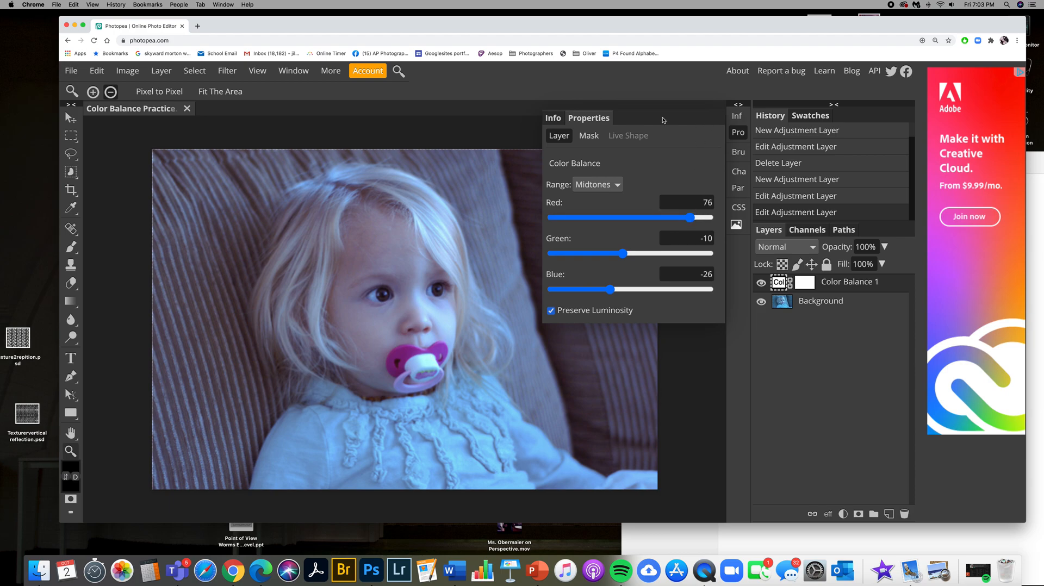
Step: Export the corrected toddler photo as a JPG with the quality raised to the maximum
{"action": "left_click", "coordinate": [76, 72]}
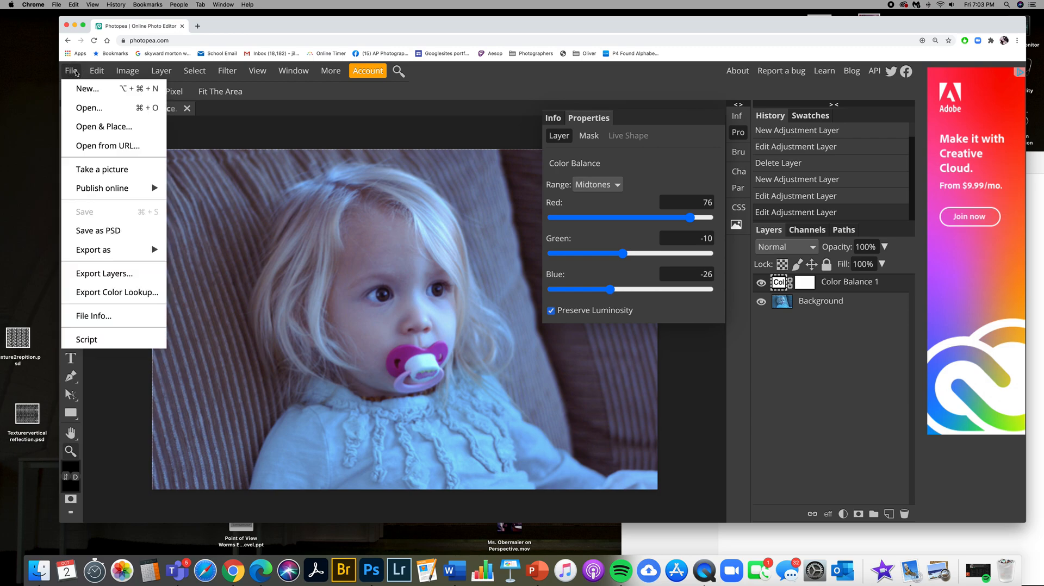
{"action": "mouse_move", "coordinate": [145, 253]}
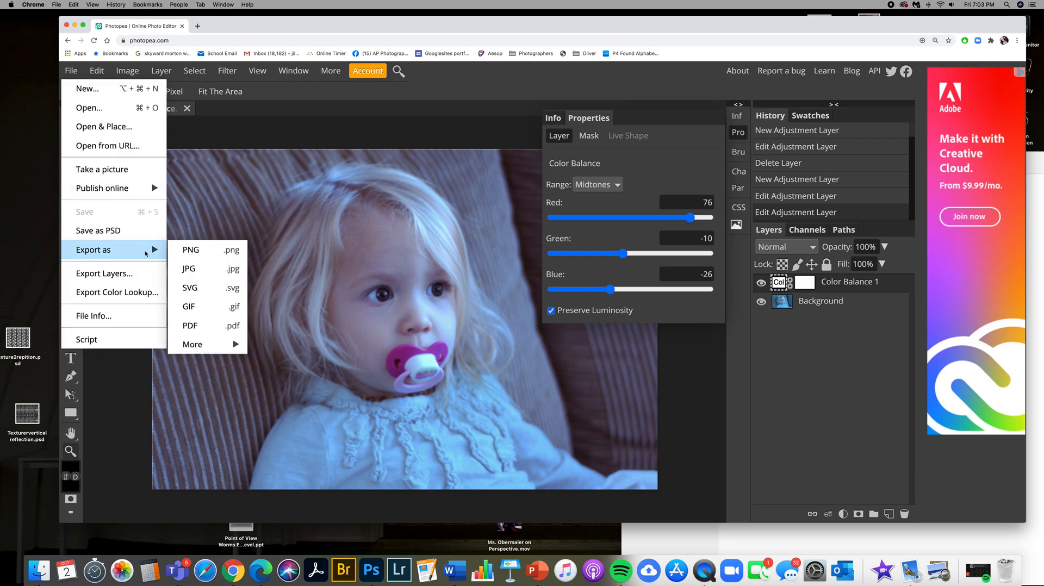
{"action": "left_click", "coordinate": [194, 270]}
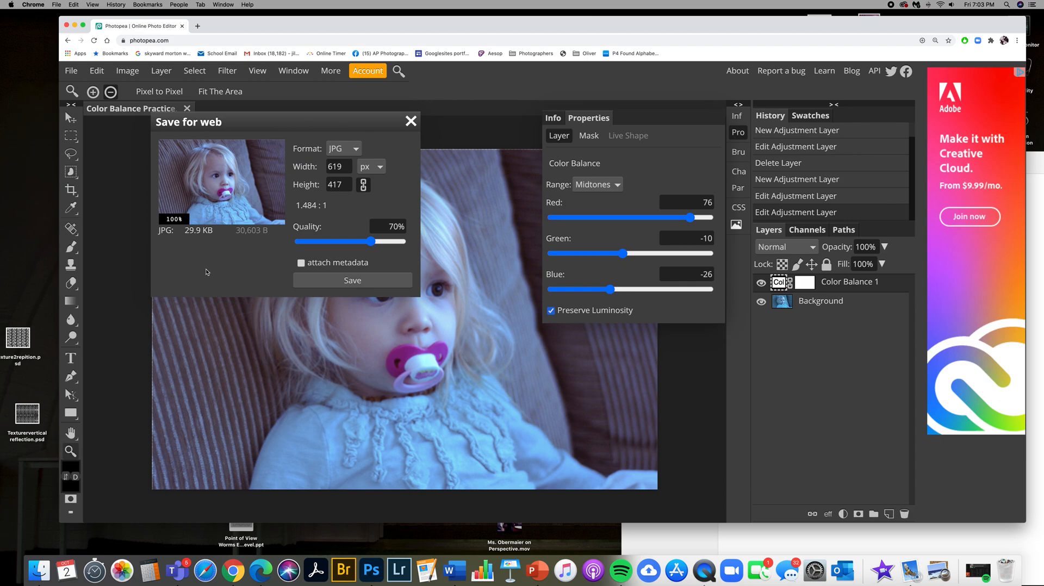
{"action": "left_click_drag", "start_coordinate": [373, 243], "coordinate": [413, 245]}
{"action": "left_click", "coordinate": [330, 279]}
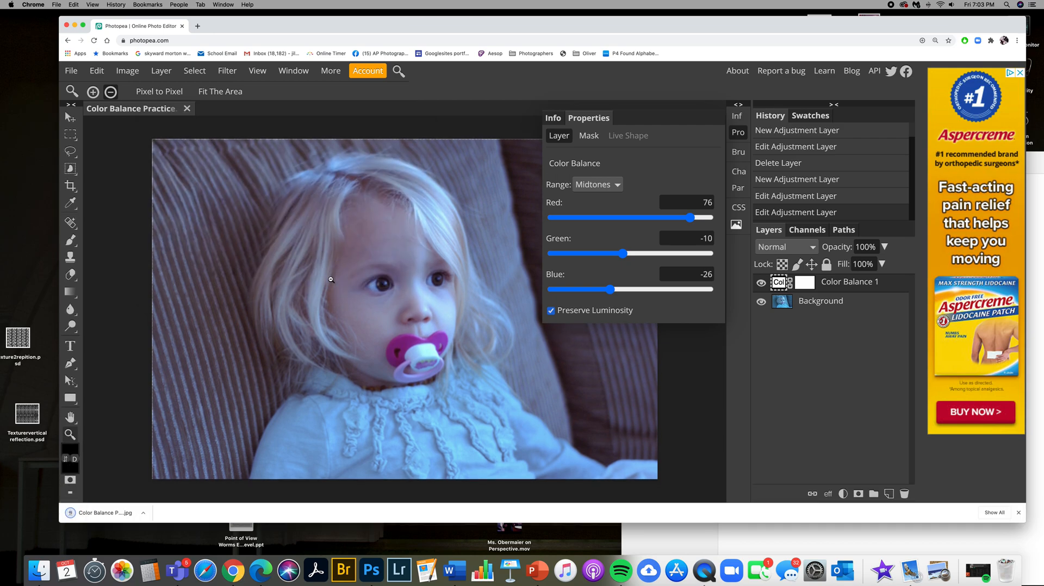
Step: Place the downloaded Color Balance Practice.jpg on the desktop, just below the Texturevertical reflection.psd file
{"action": "left_click_drag", "start_coordinate": [70, 512], "coordinate": [10, 491]}
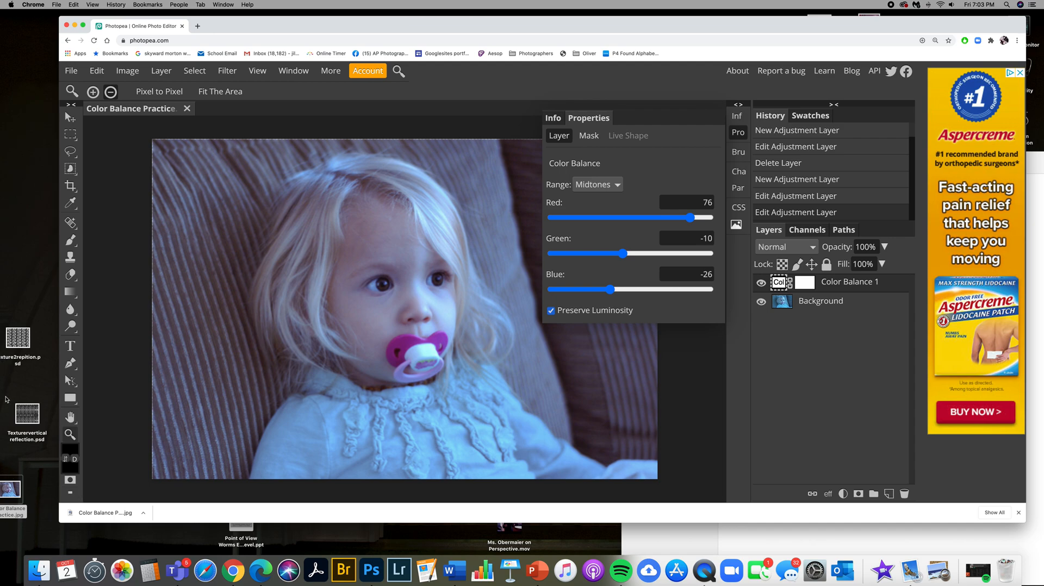
{"action": "left_click_drag", "start_coordinate": [4, 507], "coordinate": [30, 498]}
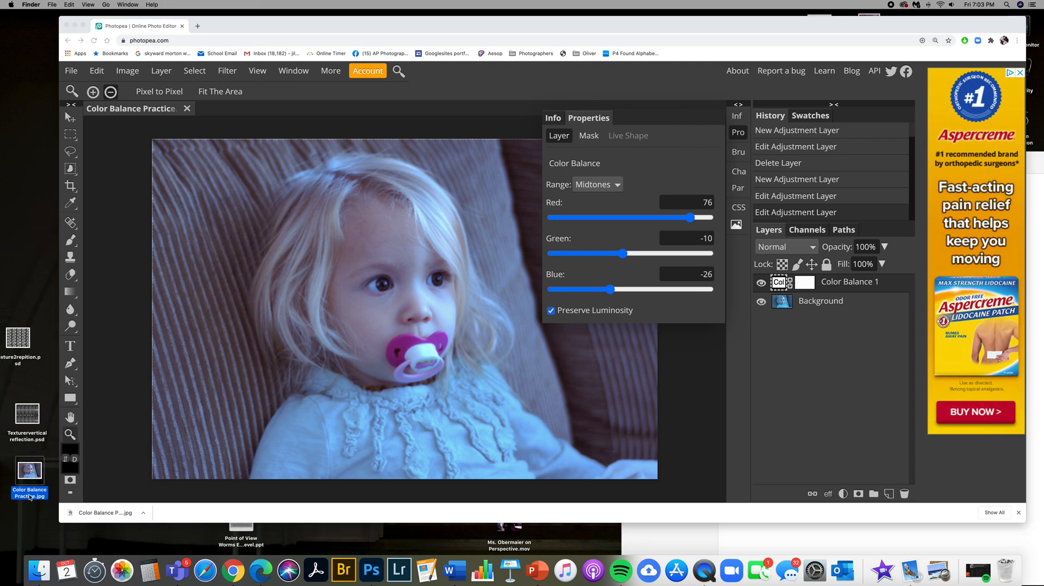
{"action": "left_click", "coordinate": [22, 489]}
{"action": "left_click", "coordinate": [49, 456]}
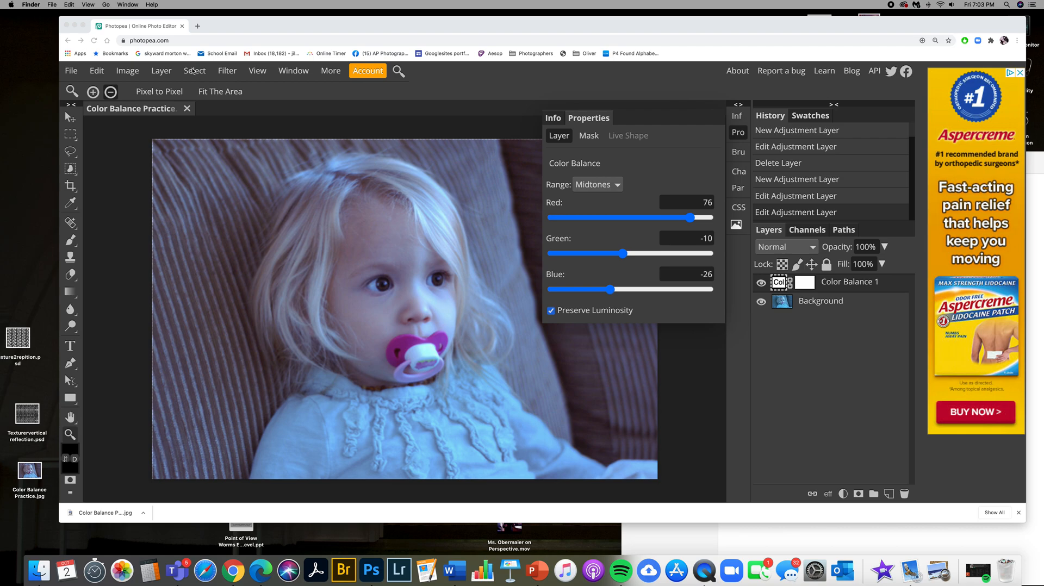
Step: Close the Color Balance Practice document without saving its changes
{"action": "left_click", "coordinate": [187, 108]}
{"action": "left_click", "coordinate": [187, 108]}
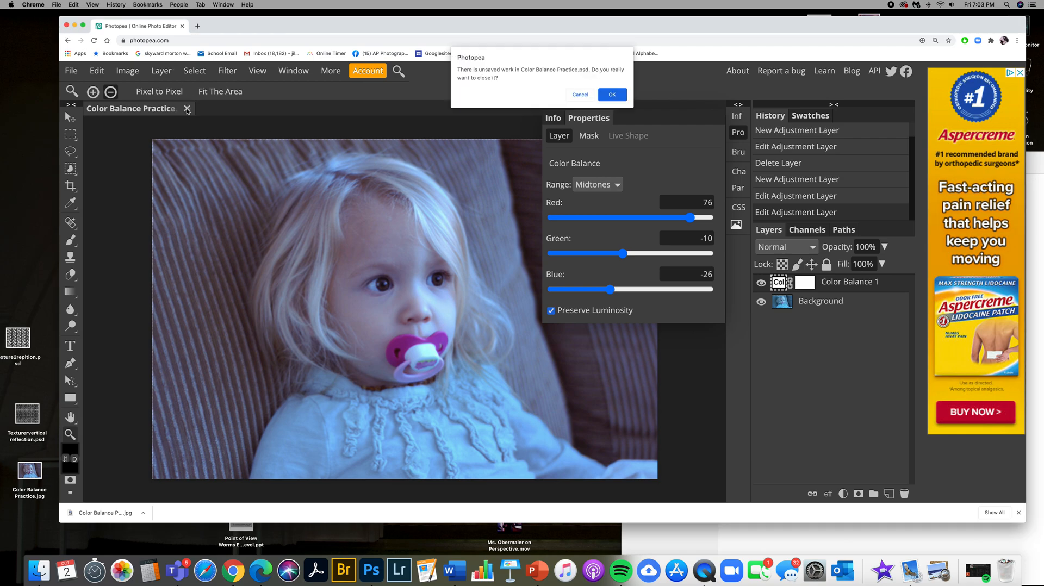
{"action": "left_click", "coordinate": [612, 94]}
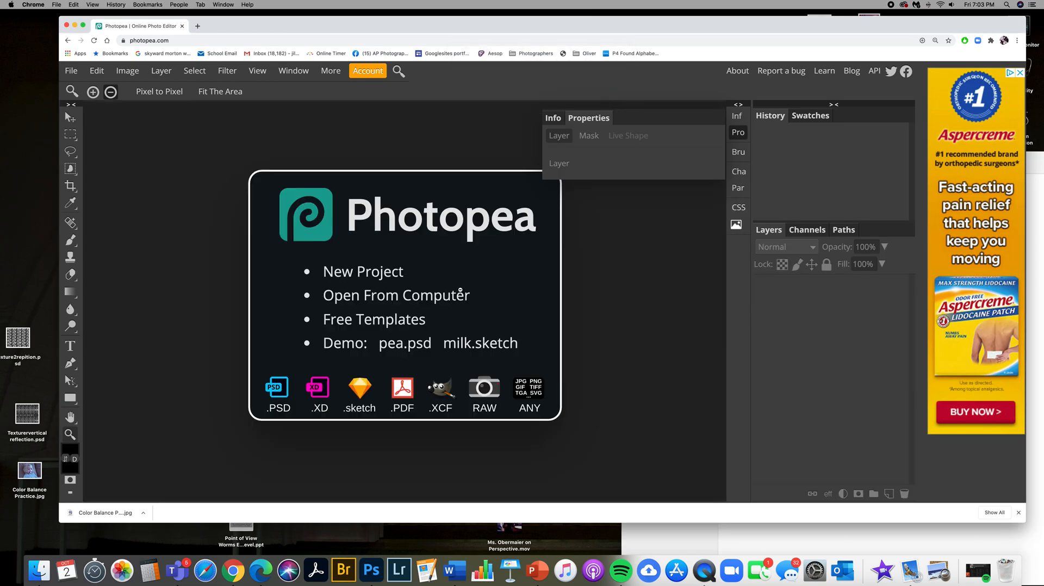
Step: Open Color Balance 1 1.jpg, Color Balance 2.jpg and Color Balance 4 copy.jpg together from the Color Balance Practice folder
{"action": "left_click", "coordinate": [375, 299]}
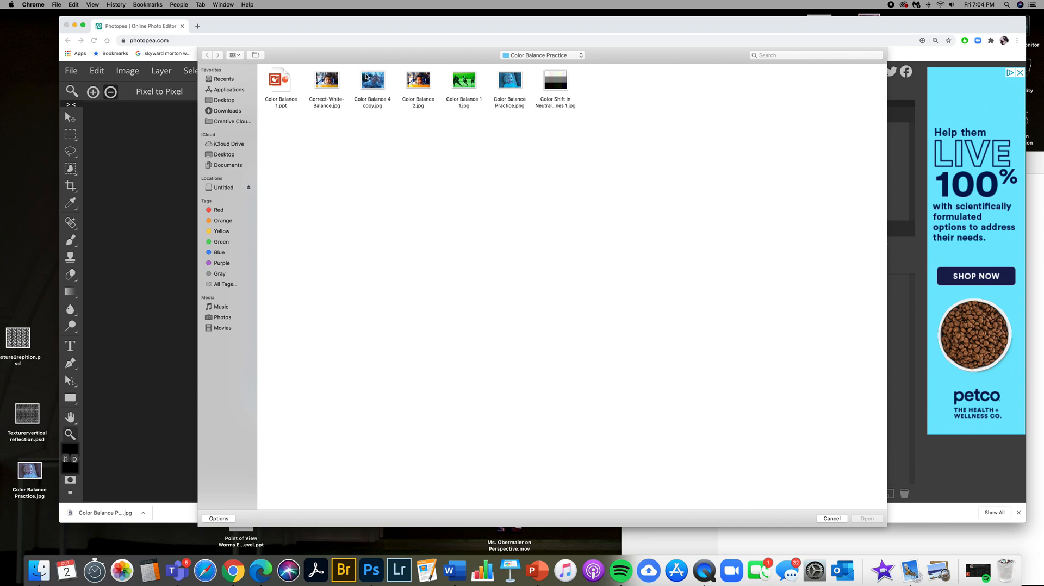
{"action": "left_click", "coordinate": [465, 82]}
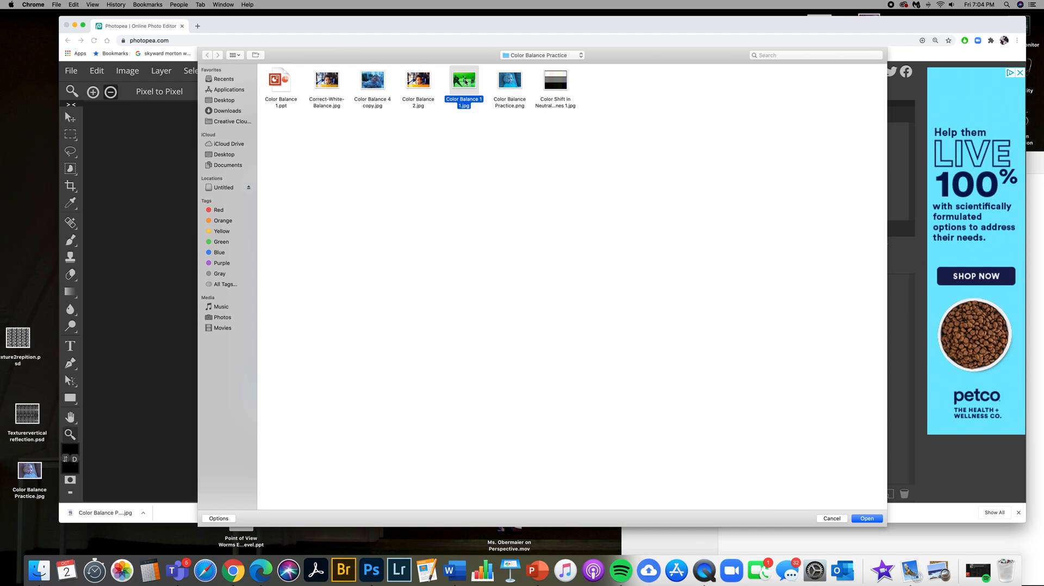
{"action": "left_click", "coordinate": [419, 81], "text": "shift"}
{"action": "left_click", "coordinate": [375, 82], "text": "shift"}
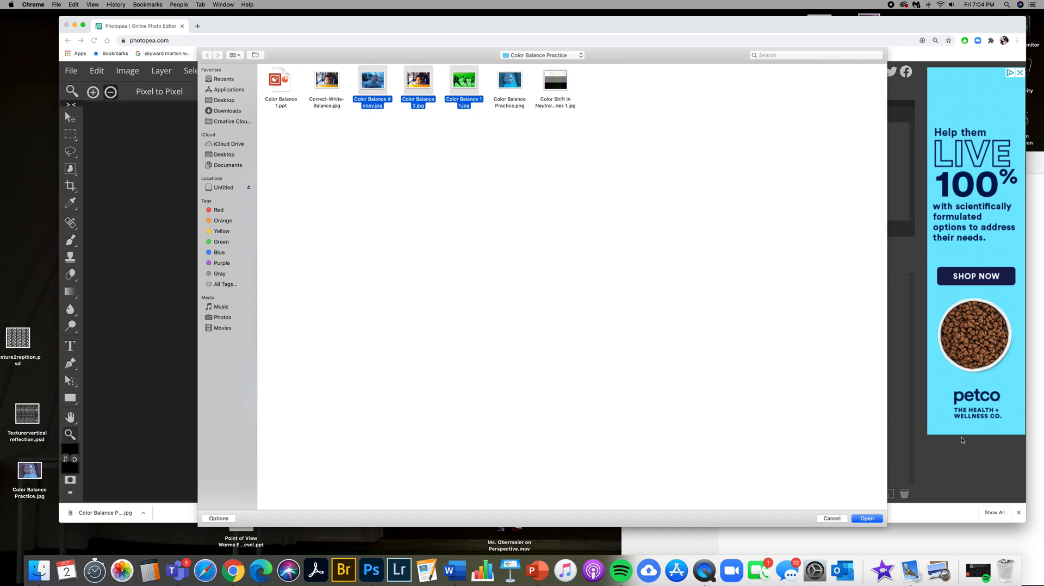
{"action": "left_click", "coordinate": [869, 519]}
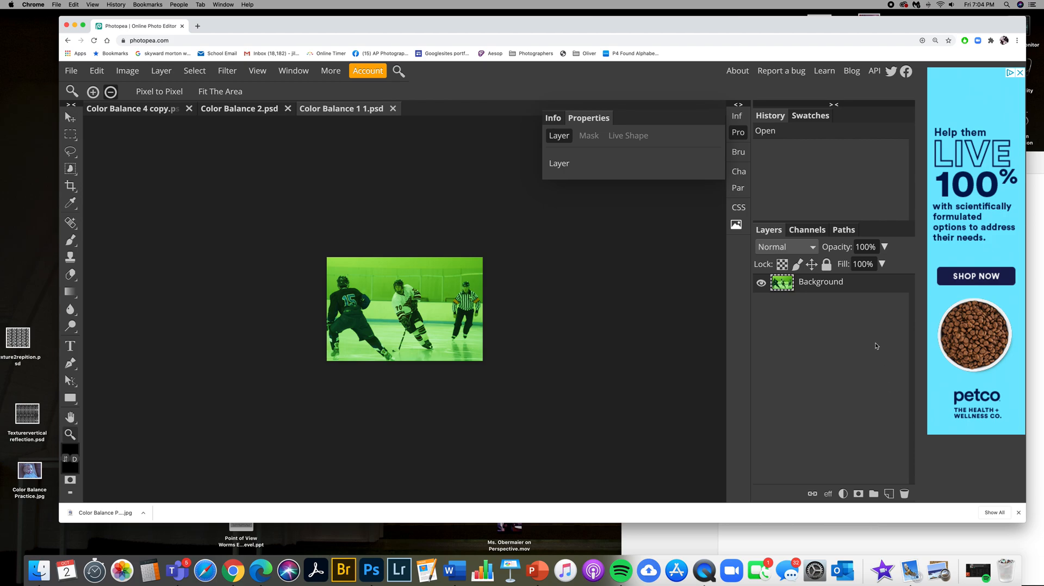
Step: Look through the opened photos and add a Color Balance adjustment layer to the green hockey photo, Color Balance 1 1
{"action": "left_click", "coordinate": [257, 111]}
{"action": "left_click", "coordinate": [140, 110]}
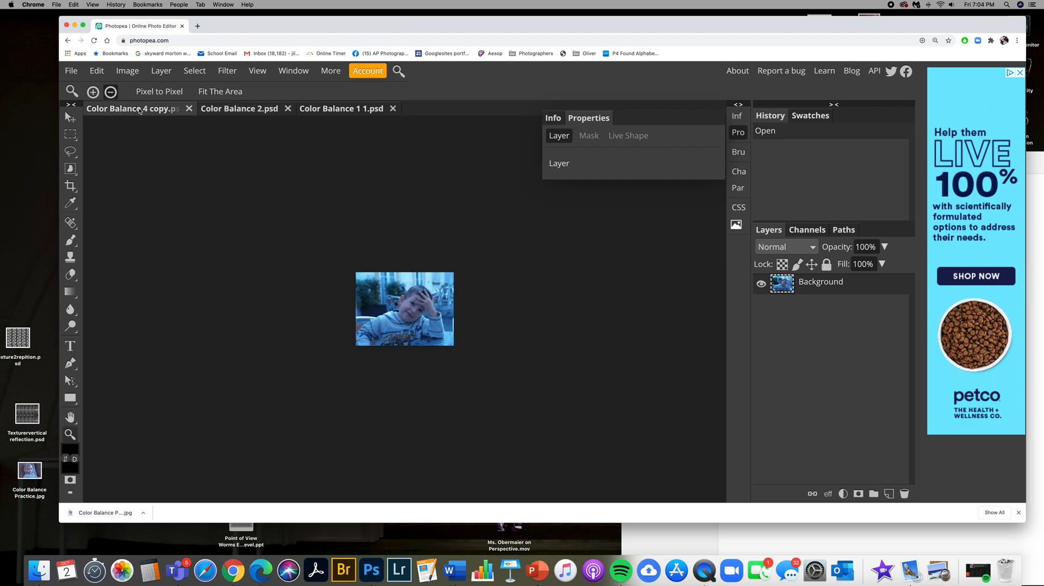
{"action": "left_click", "coordinate": [348, 110]}
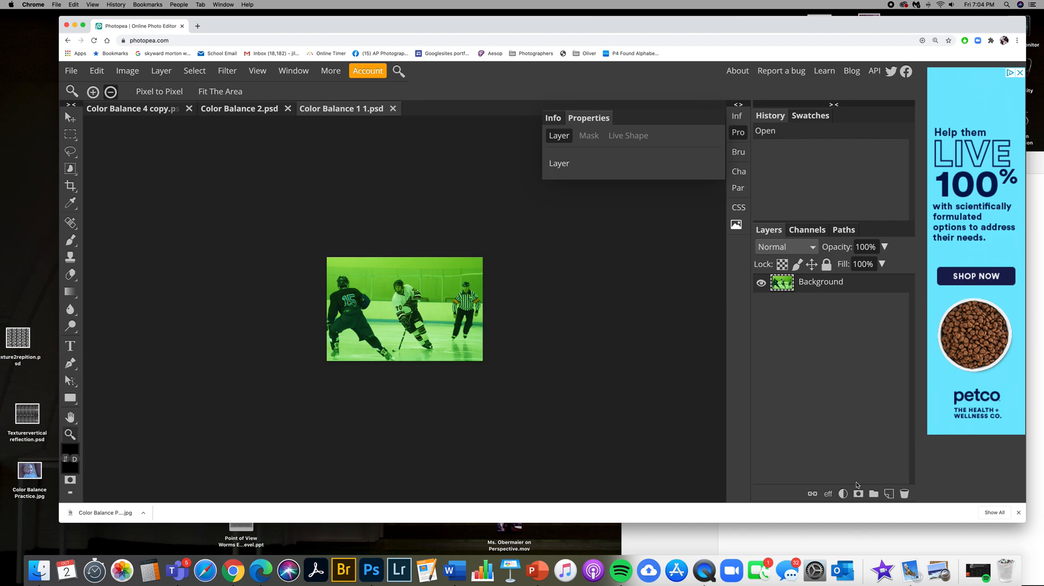
{"action": "left_click", "coordinate": [842, 493]}
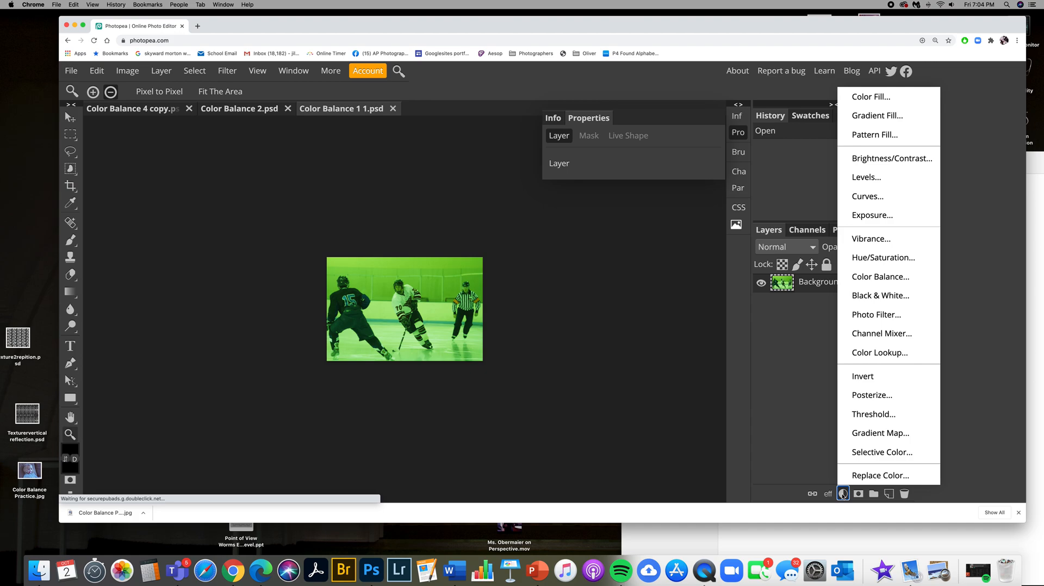
{"action": "left_click", "coordinate": [873, 276]}
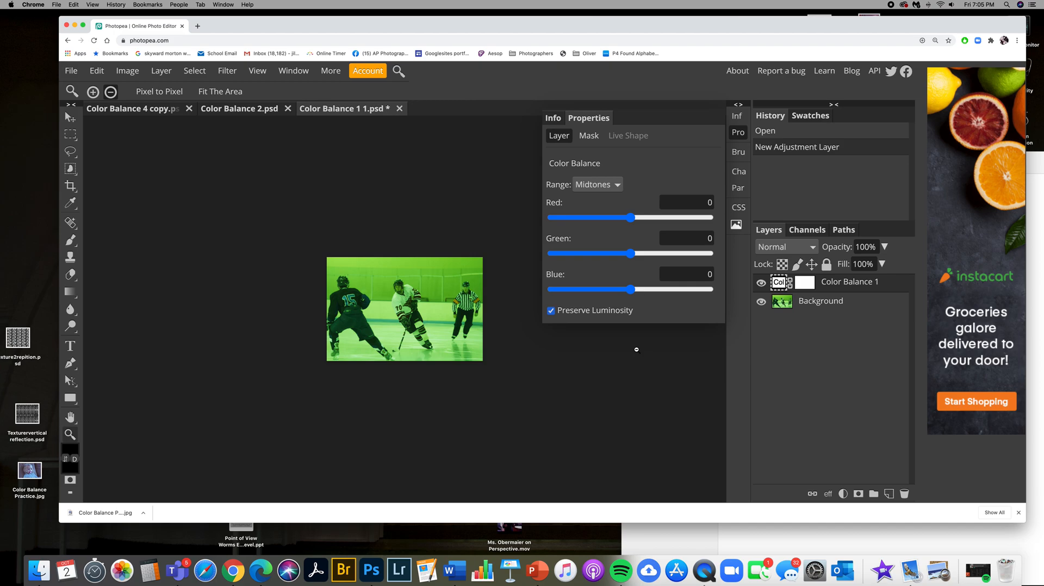
{"action": "left_click", "coordinate": [67, 26]}
{"action": "left_click", "coordinate": [583, 180]}
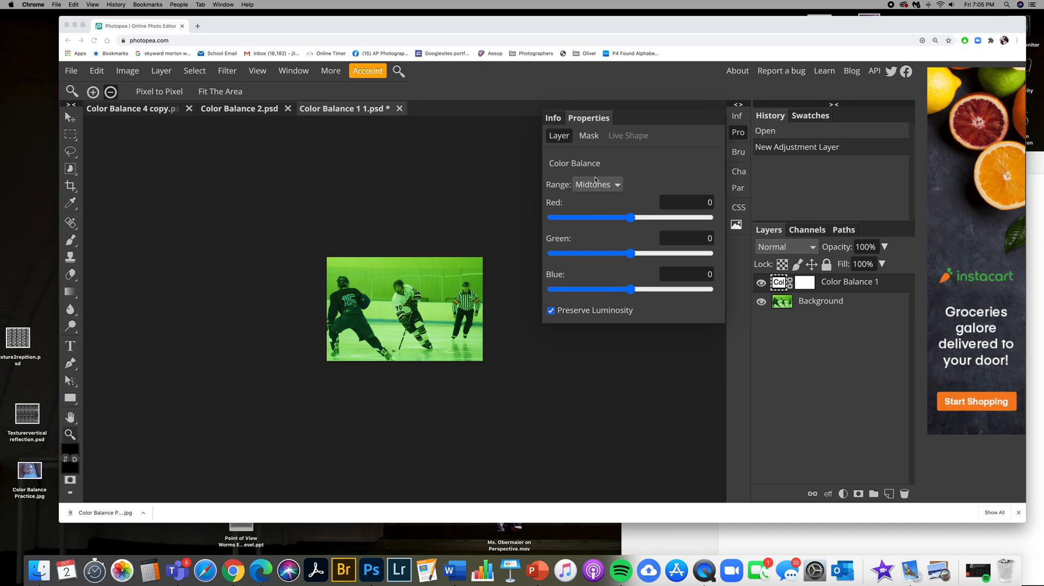